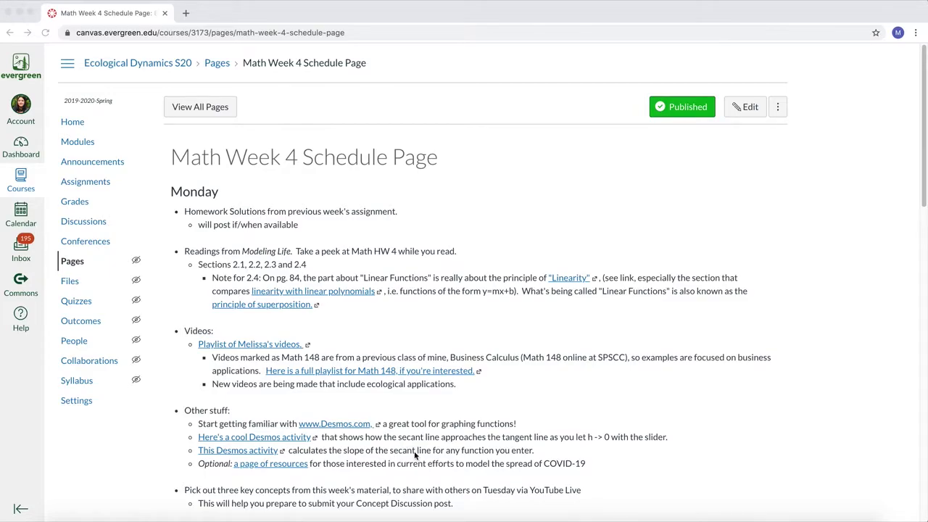
Open the Desmos activity from Monday's other stuff that shows the secant line approaching the tangent line, and look at its function and notes.
scroll(415, 453, down, 2)
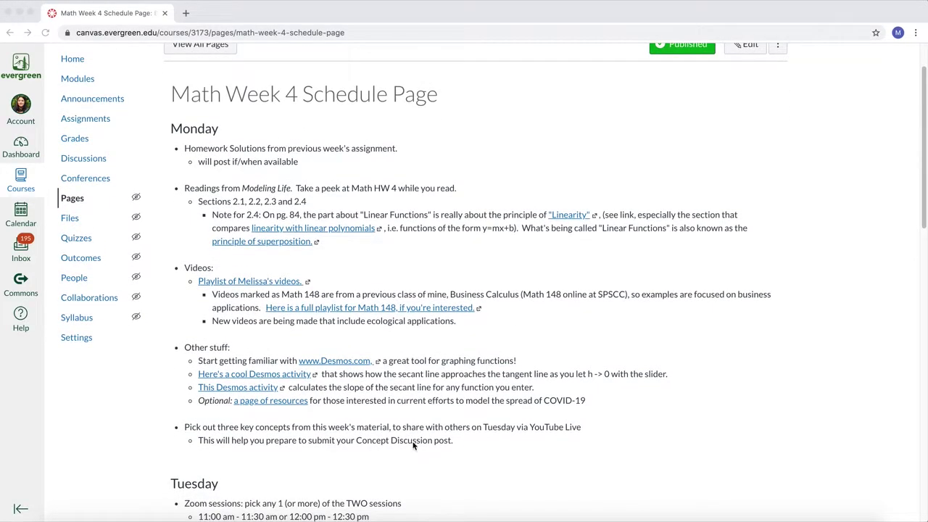
click(301, 379)
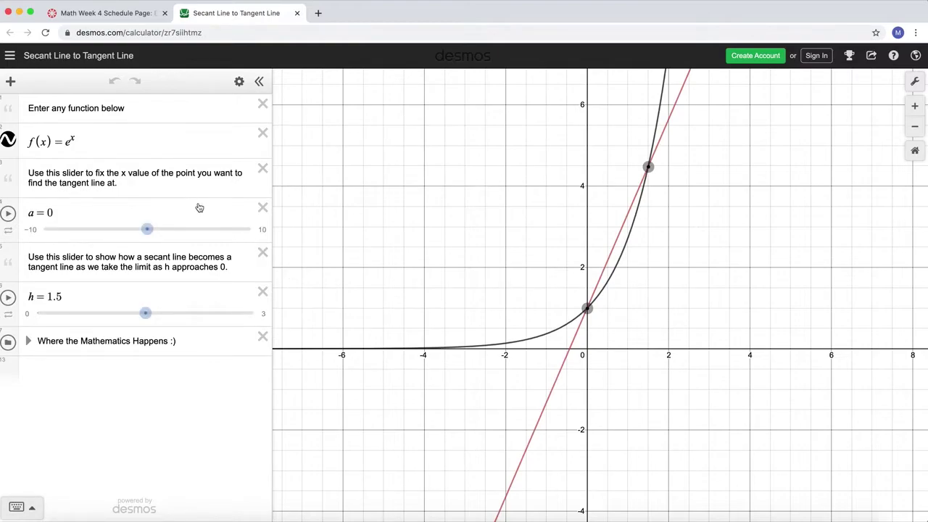
click(85, 143)
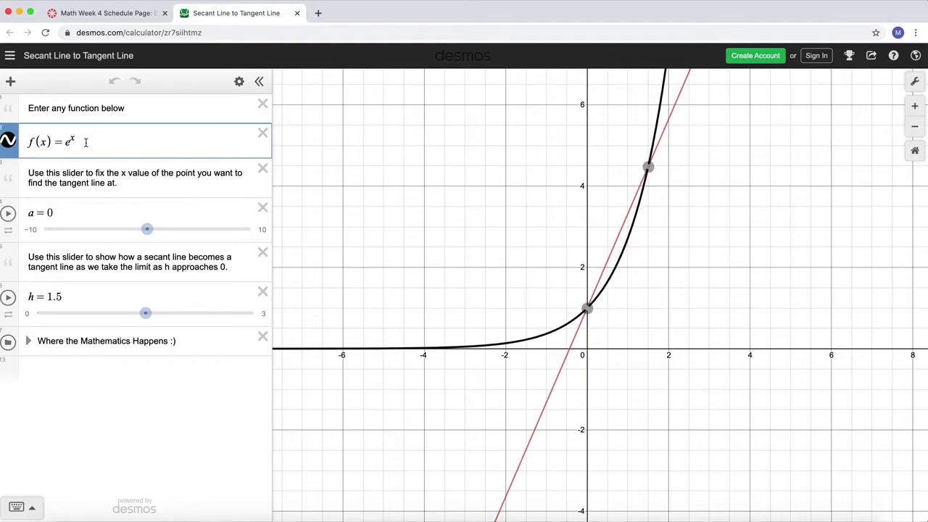
click(115, 174)
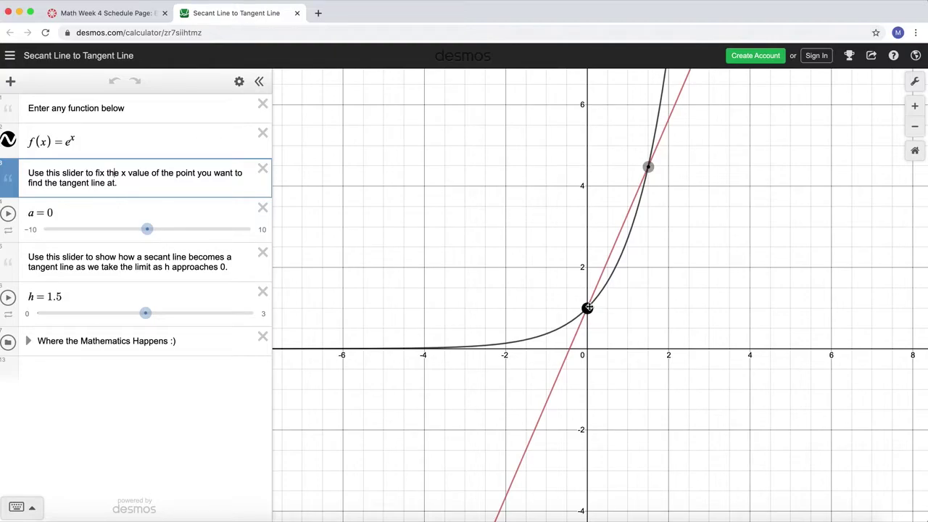
Set a to 0.4 and reduce h to 0, then raise h to 0.68 and bring it back to 0.
mouse_move(147, 230)
mouse_down()
mouse_move(135, 232)
mouse_move(153, 237)
mouse_up()
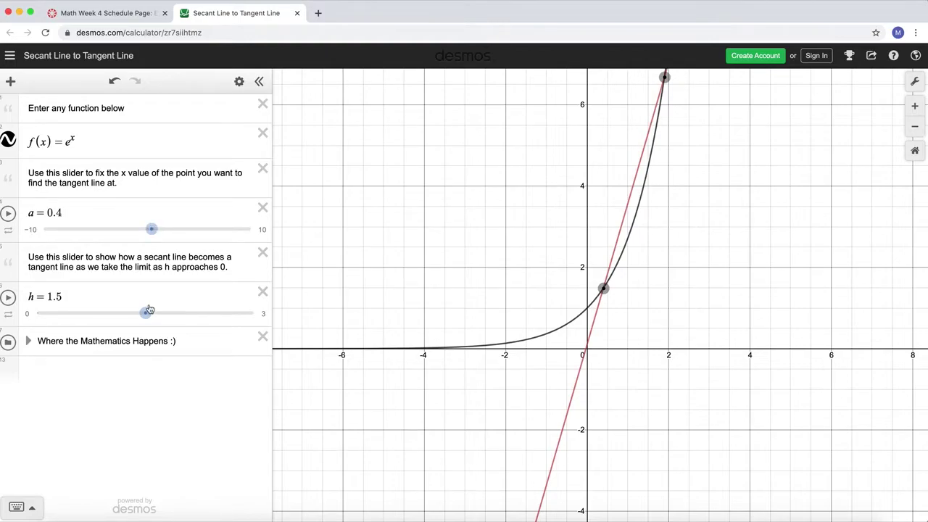
drag(146, 314, 38, 330)
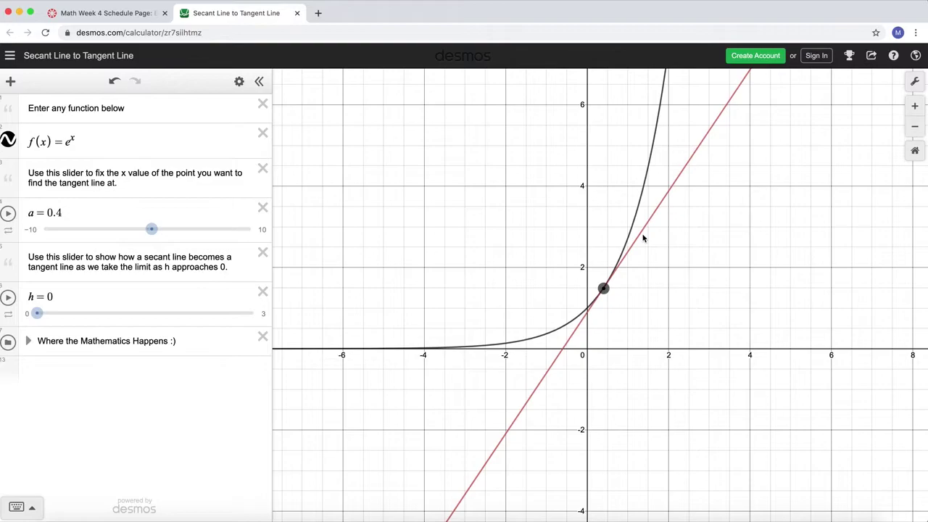
click(36, 314)
drag(37, 316, 86, 320)
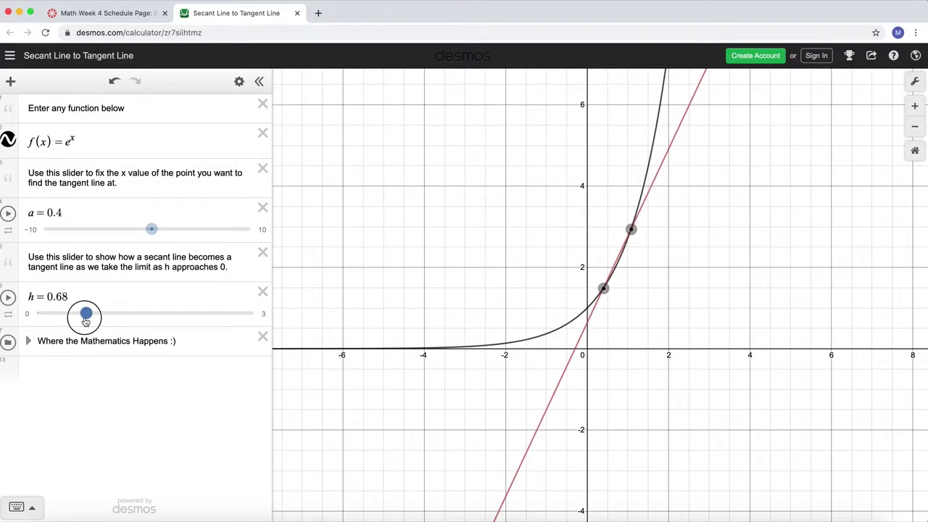
drag(86, 321, 33, 328)
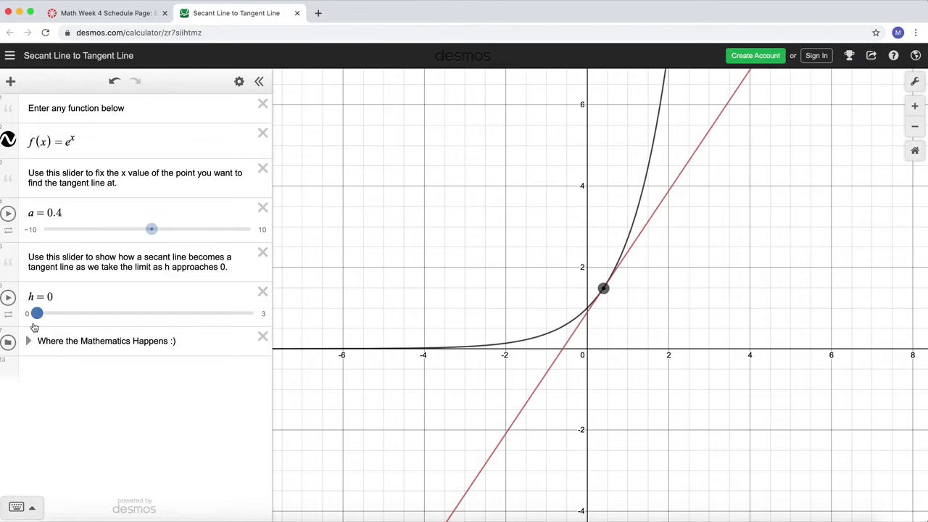
Shift the fixed point to a = 0.3 and widen the secant gap to h = 0.51.
click(151, 229)
mouse_move(151, 229)
mouse_down()
mouse_move(138, 230)
mouse_move(151, 229)
mouse_up()
drag(37, 313, 76, 314)
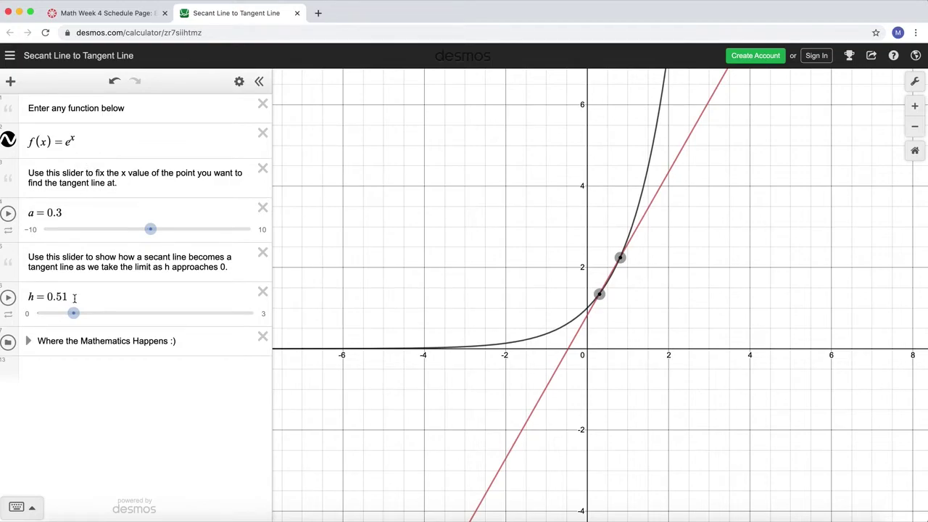
Set a to 0 and shrink h to 0, then vary h to 0.8 and back down to 0.32.
mouse_move(151, 230)
mouse_down()
mouse_move(160, 232)
mouse_move(148, 236)
mouse_up()
drag(74, 313, 39, 321)
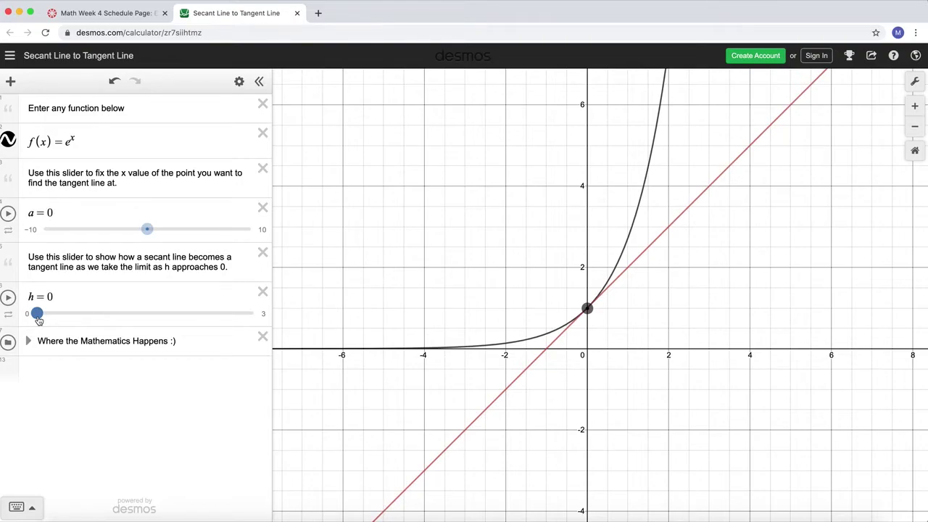
drag(38, 320, 96, 315)
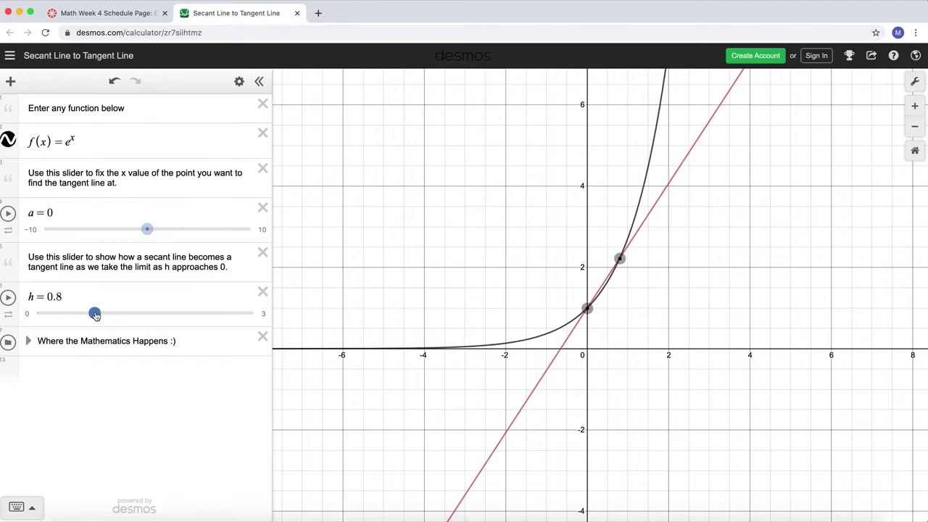
drag(95, 315, 60, 313)
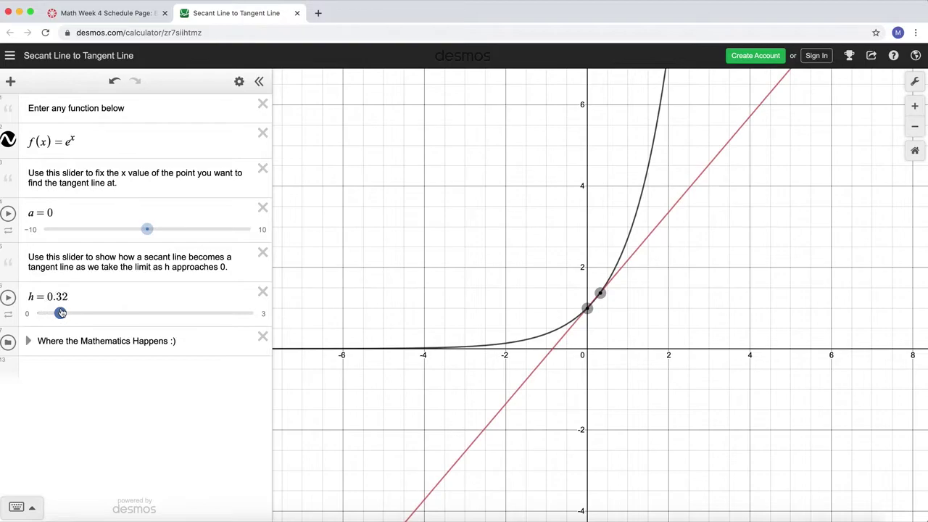
Return to the course schedule page and open the Desmos activity that calculates the slope of the secant line.
click(128, 21)
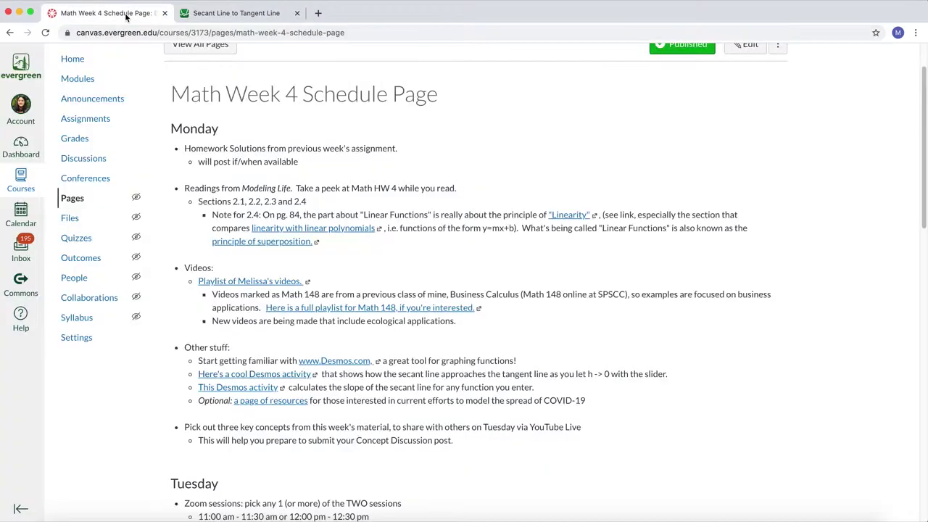
click(264, 390)
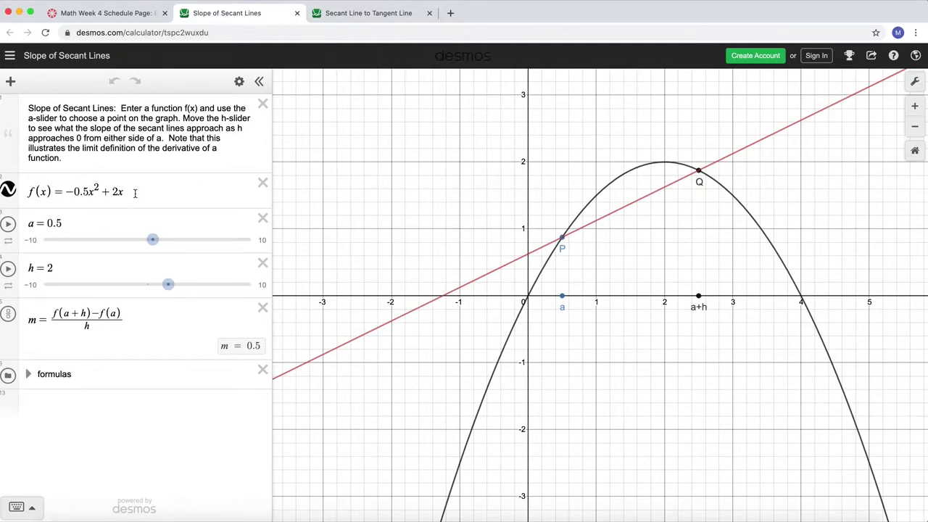
Replace the right-hand side of f(x) with 100 − 16·x^2.
click(135, 195)
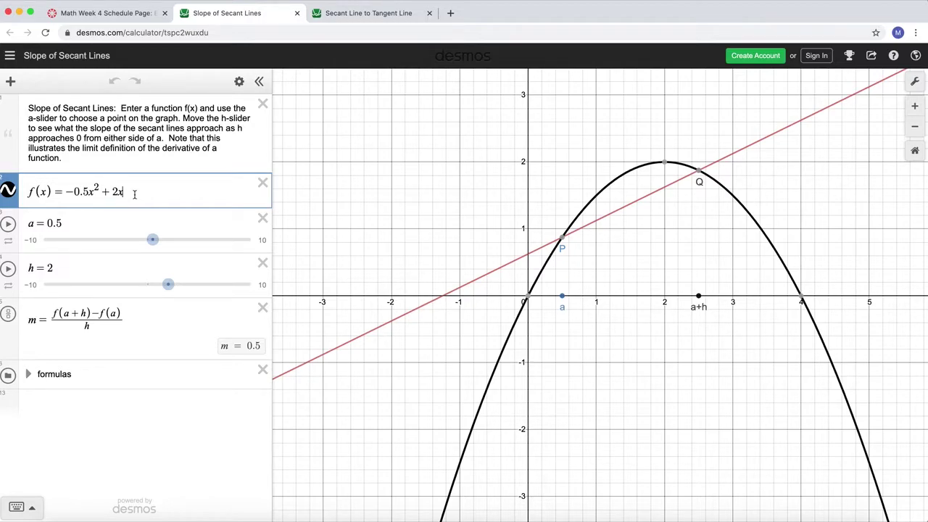
drag(135, 194, 67, 191)
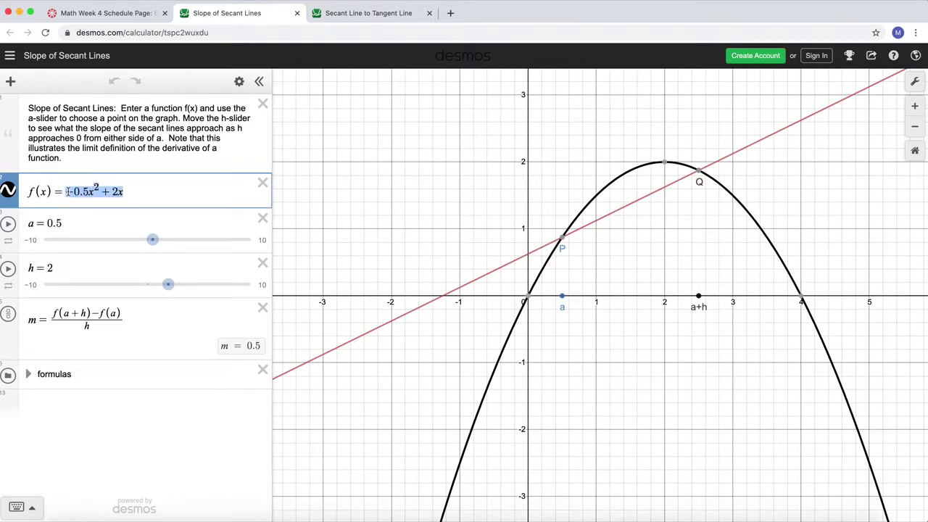
text(100)
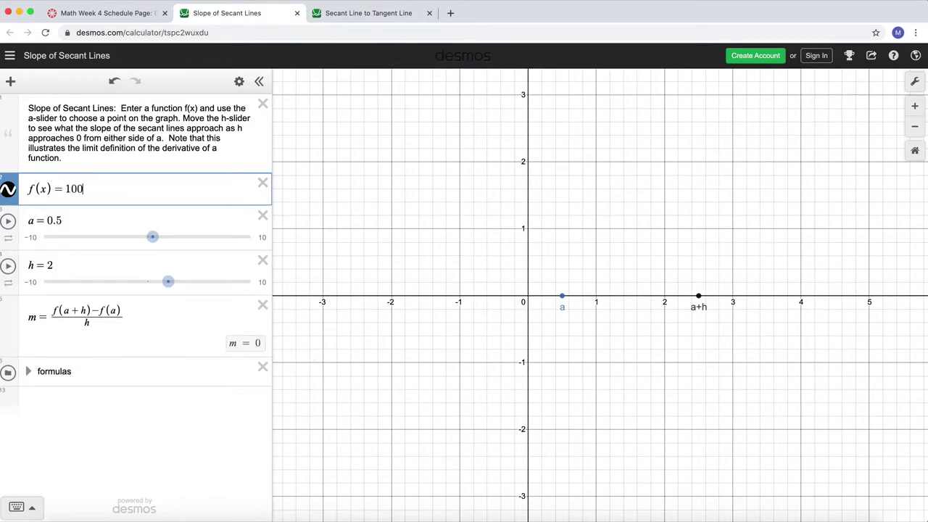
text(-1)
text(6)
text(*)
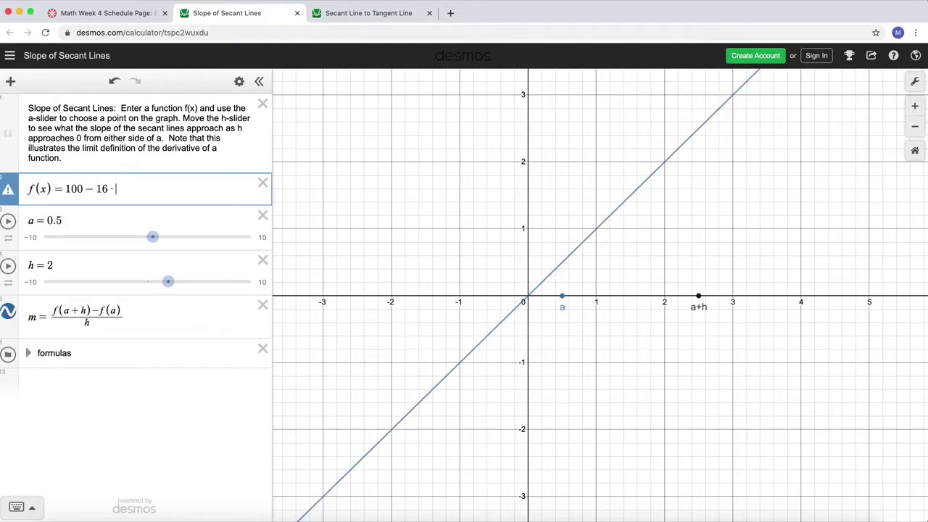
text(x)
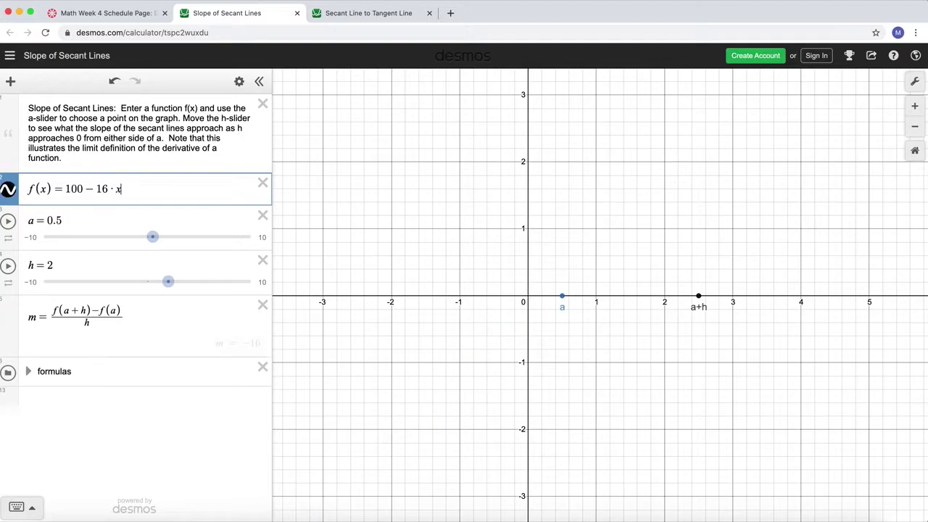
text(^2)
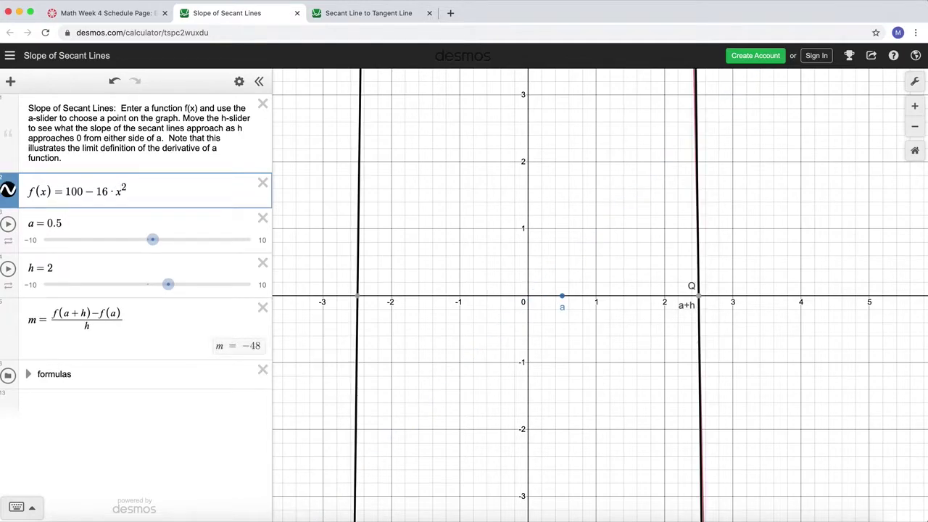
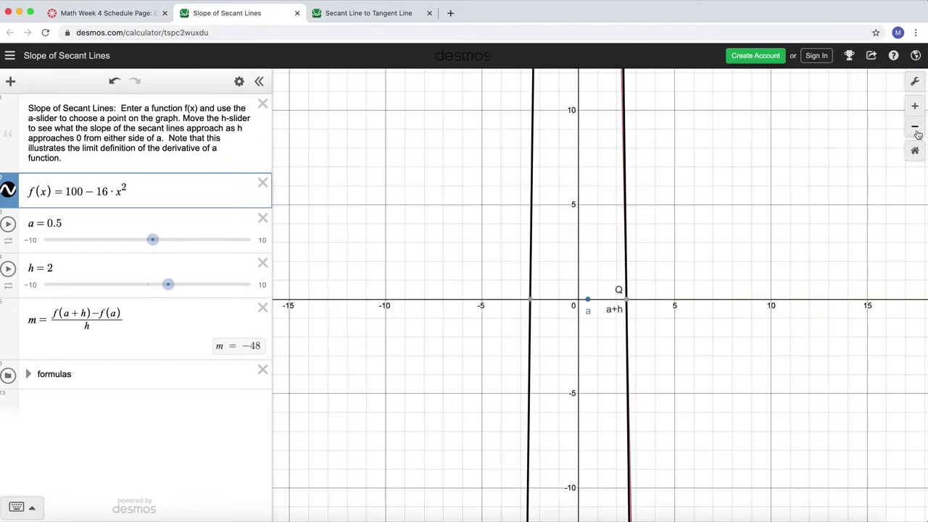
Set the graph's x-axis range from 0 to 3.
click(916, 131)
click(917, 134)
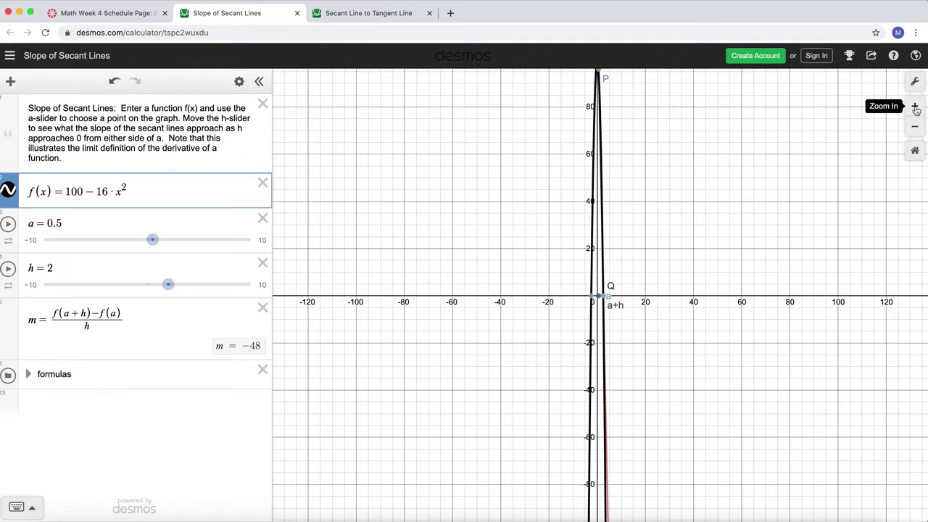
click(915, 108)
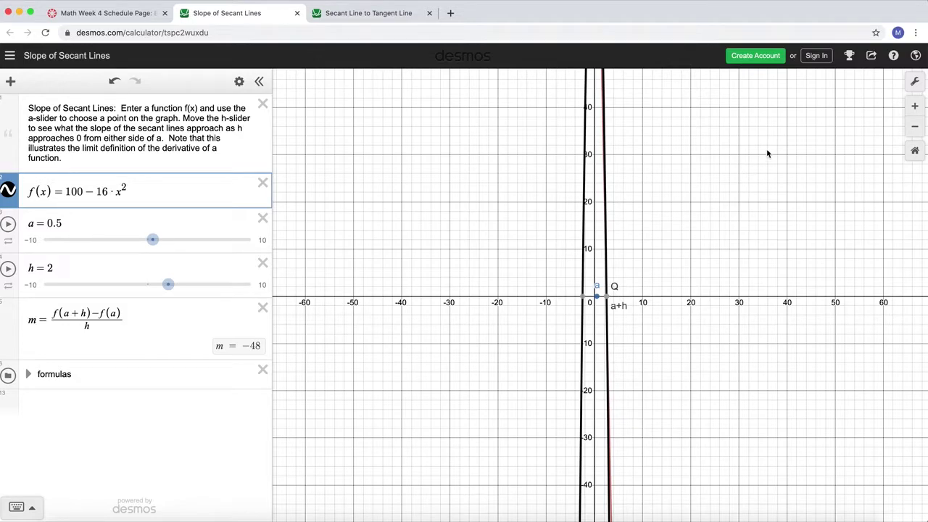
click(915, 84)
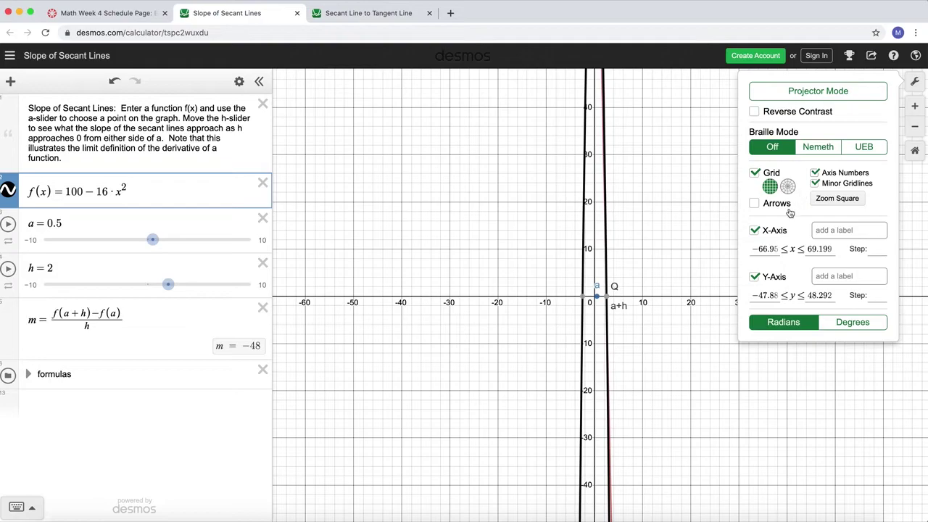
click(752, 249)
drag(752, 249, 787, 250)
text(0)
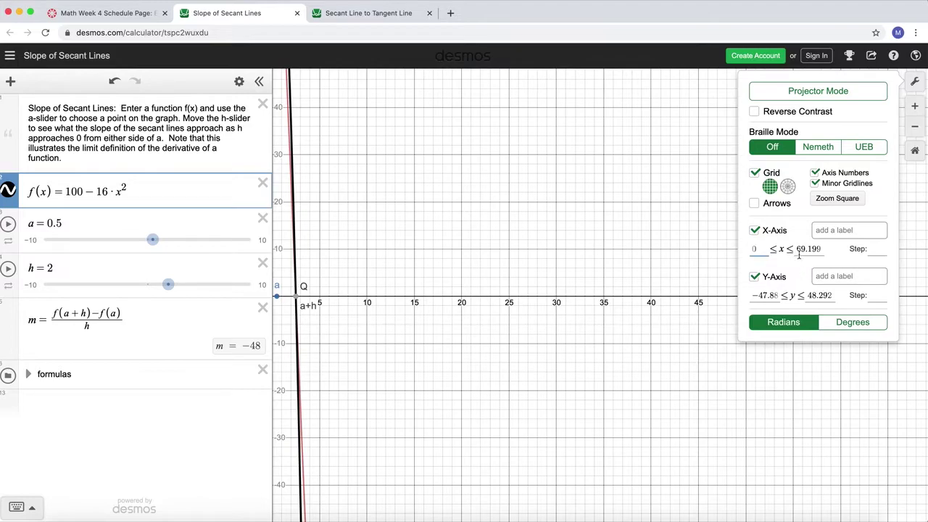
drag(797, 249, 833, 252)
text(3)
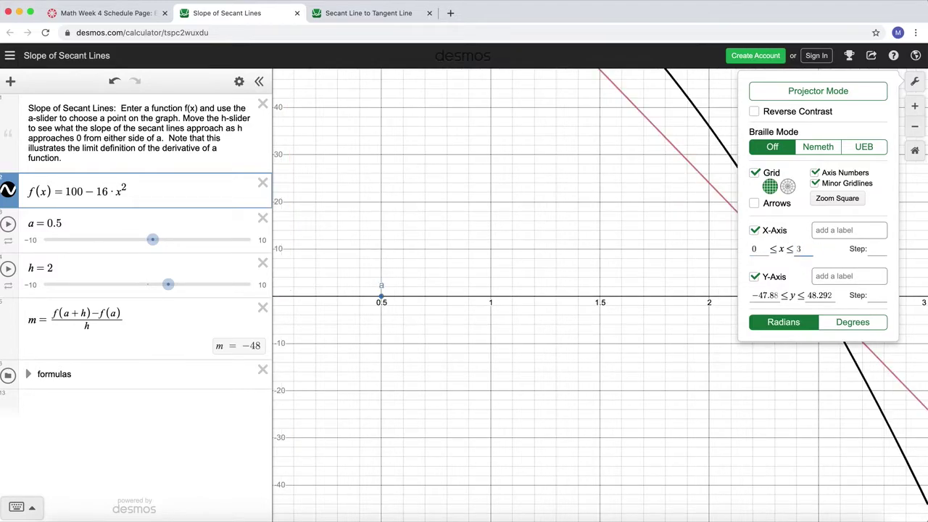
Set the graph's y-axis range from 0 to 110, after trying 100 as the upper limit.
drag(754, 295, 837, 297)
text(0)
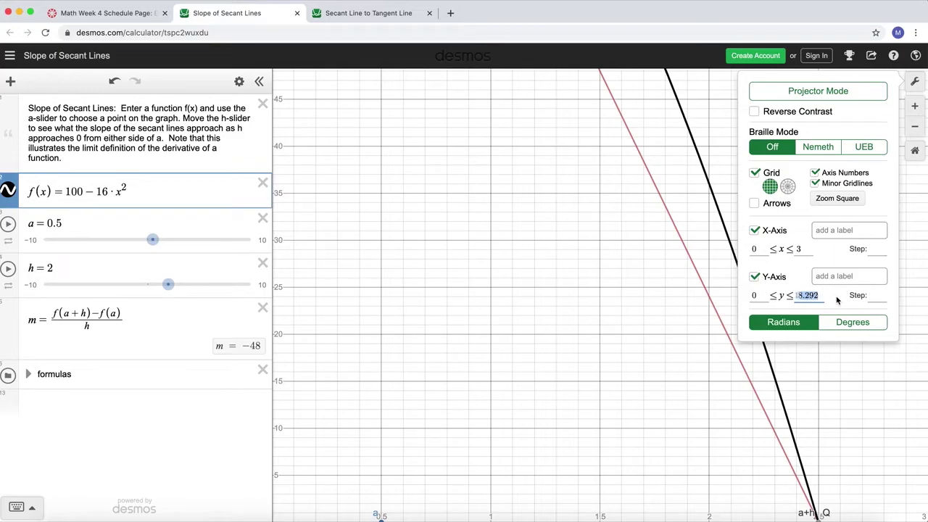
text(100)
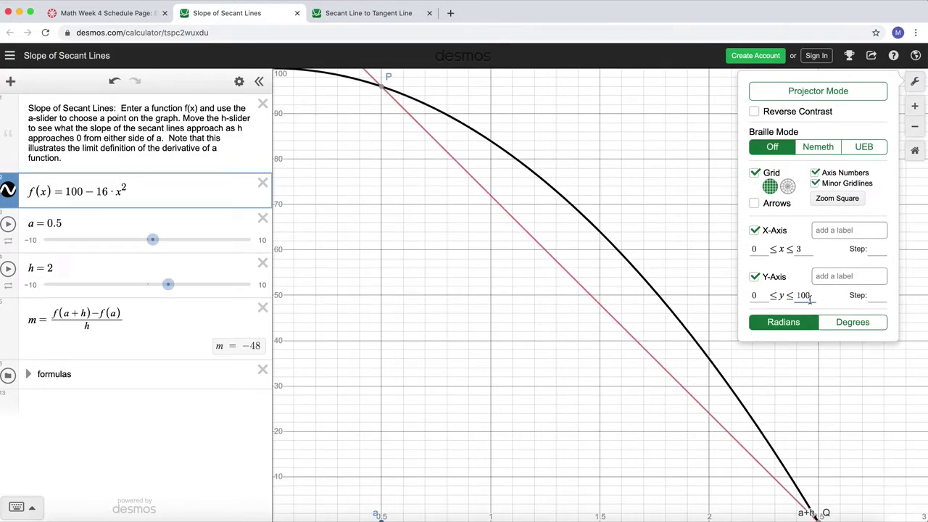
key(BackSpace)
key(BackSpace)
text(10)
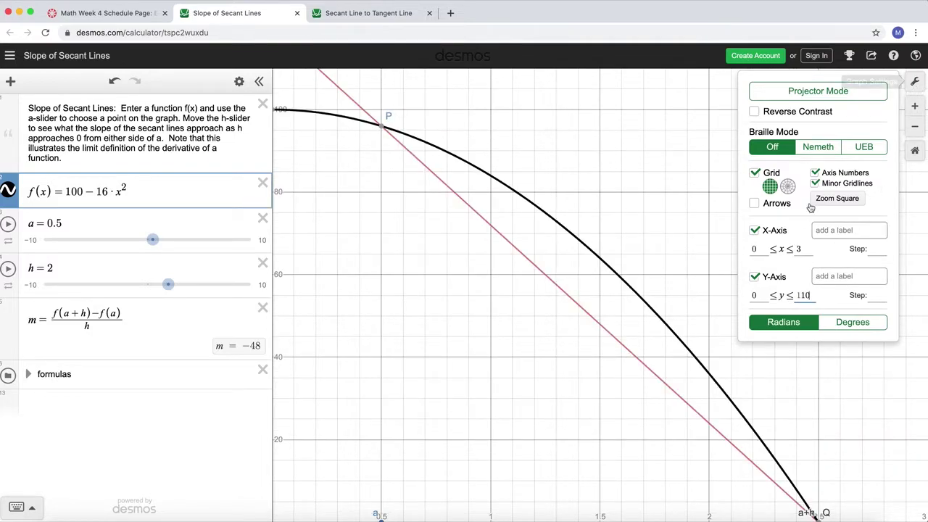
Lower the y-axis minimum to −1, after trying −.3, and close the graph settings.
click(757, 295)
key(BackSpace)
text(-.3)
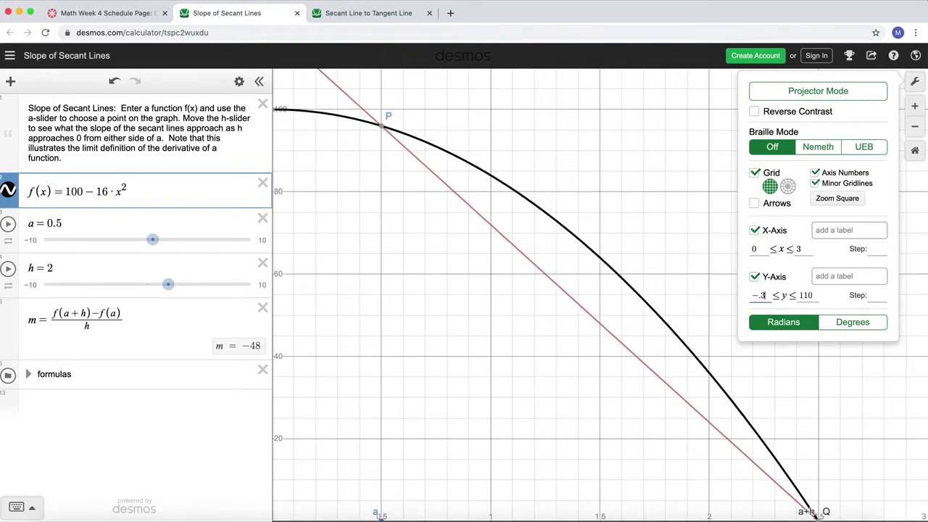
key(BackSpace)
key(BackSpace)
text(1)
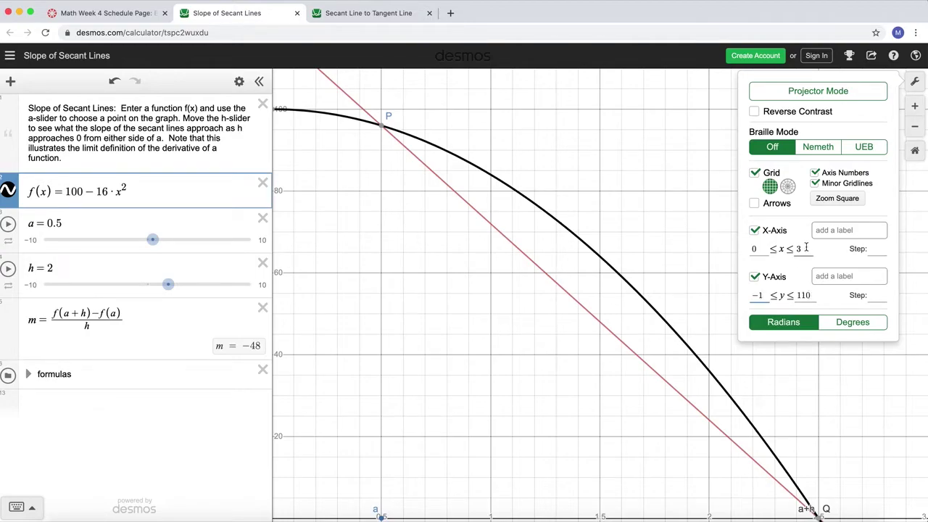
click(918, 83)
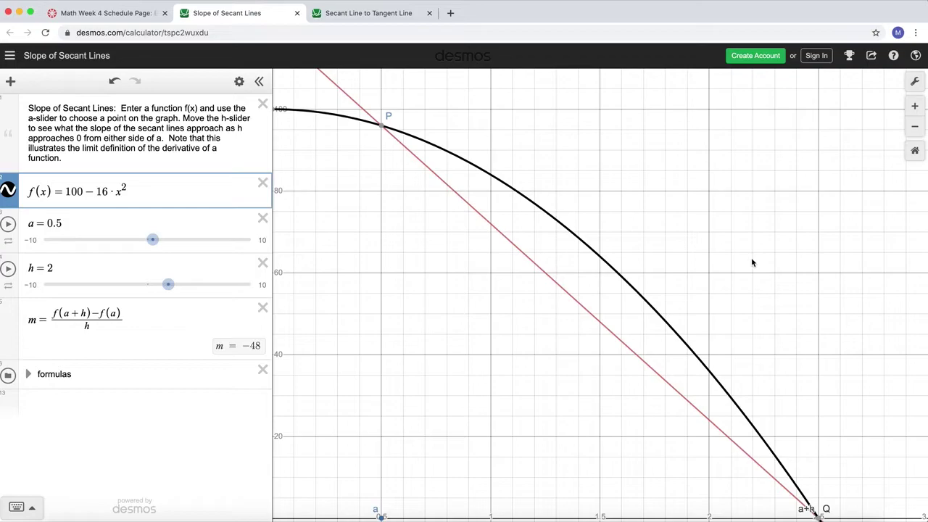
Set the value of a to 0.
click(915, 128)
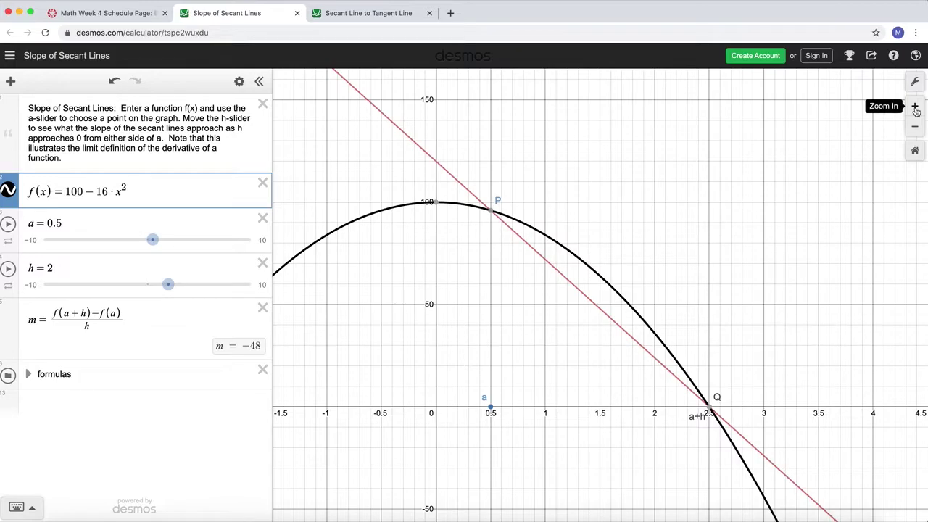
click(915, 109)
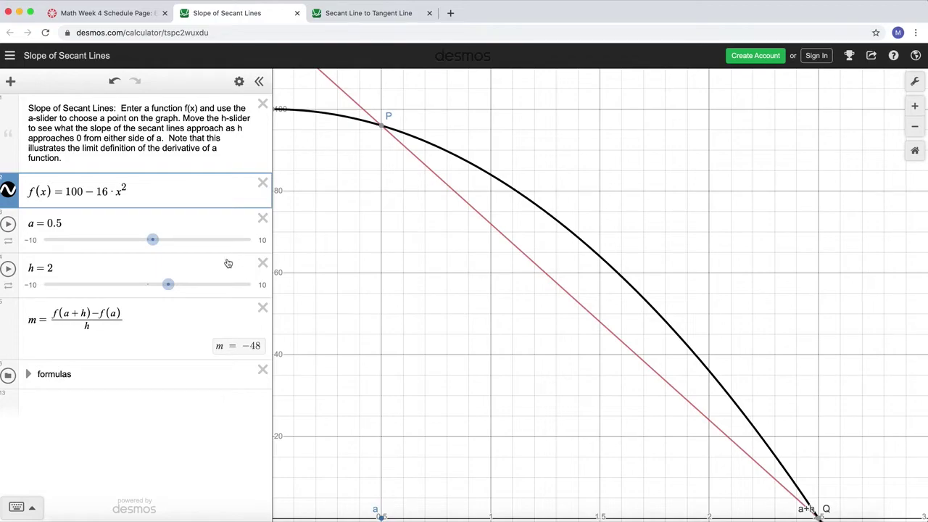
click(74, 226)
key(BackSpace)
key(BackSpace)
key(BackSpace)
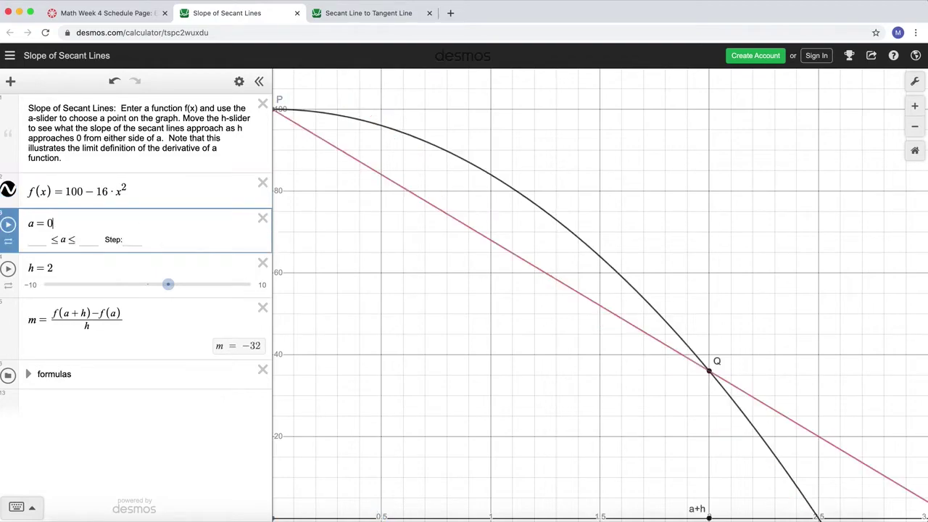
Set the value of a to 1.5 and the value of h to 0.1.
text(1.5)
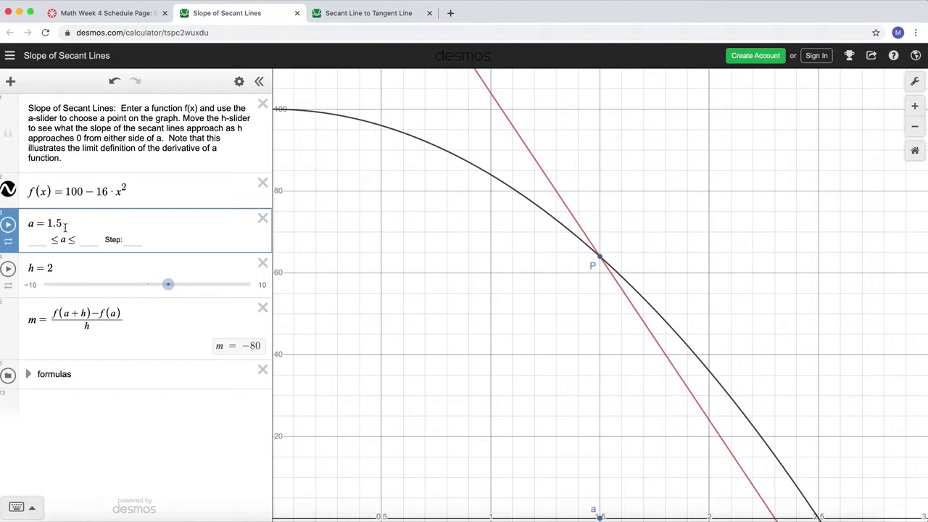
click(77, 268)
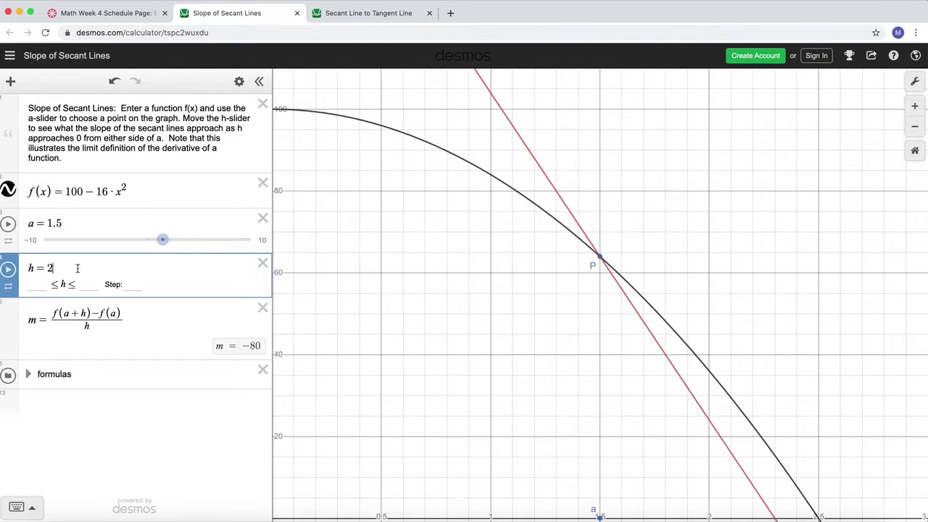
key(BackSpace)
text(0.1)
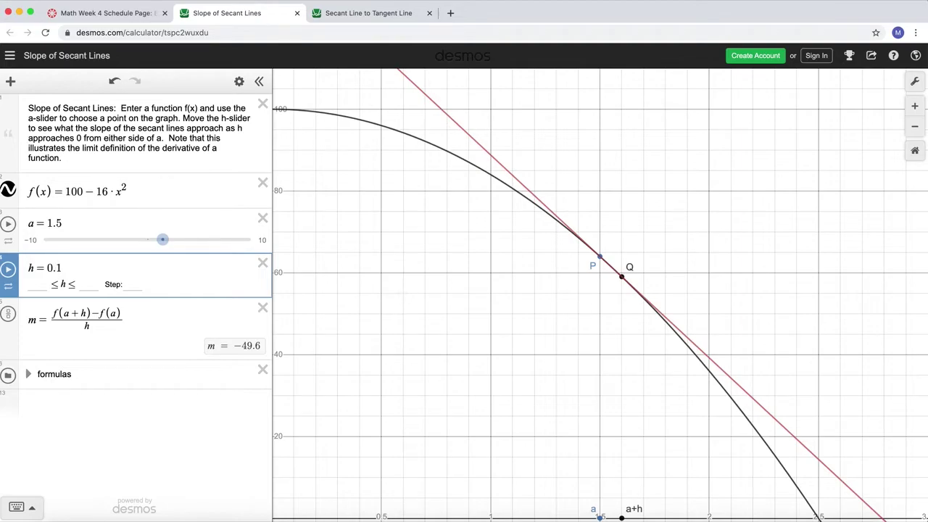
Shrink h to 0.01, 0.001 and finally 0.0001 to bring the secant line closer to the tangent.
text(0)
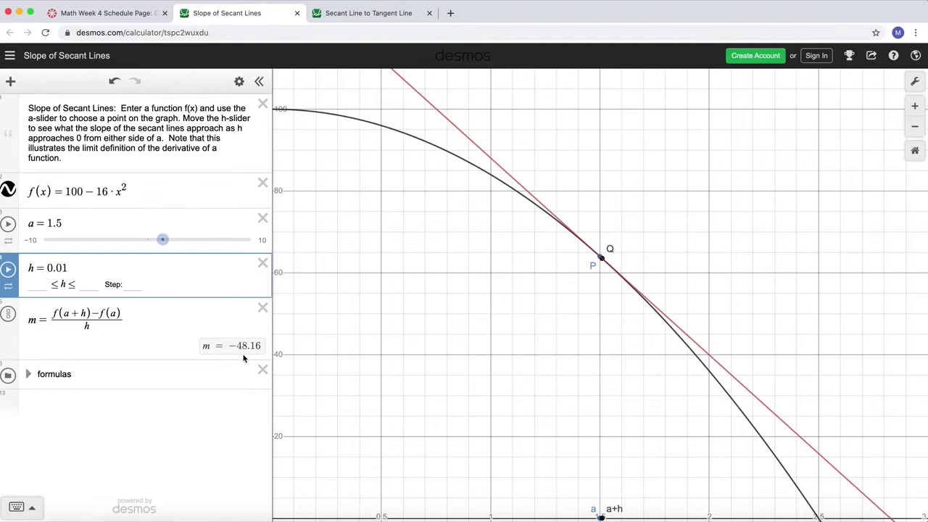
text(0)
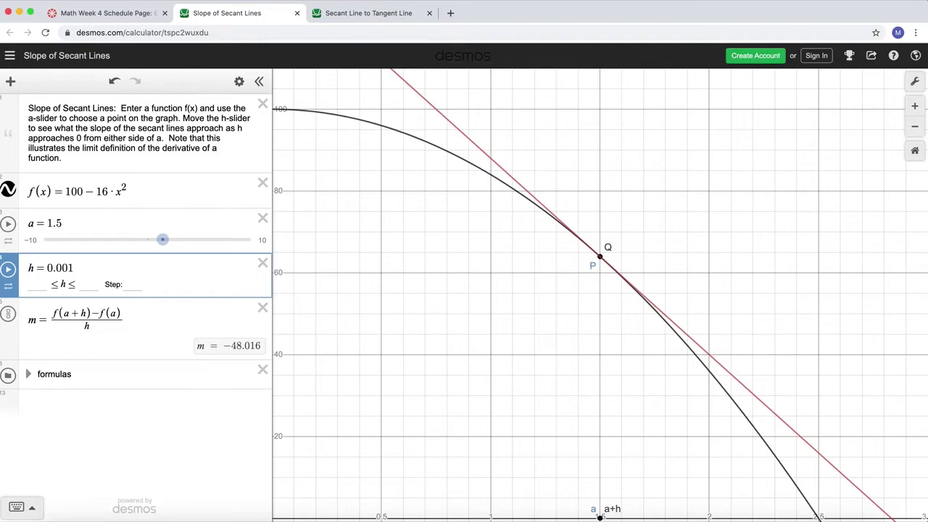
text(0)
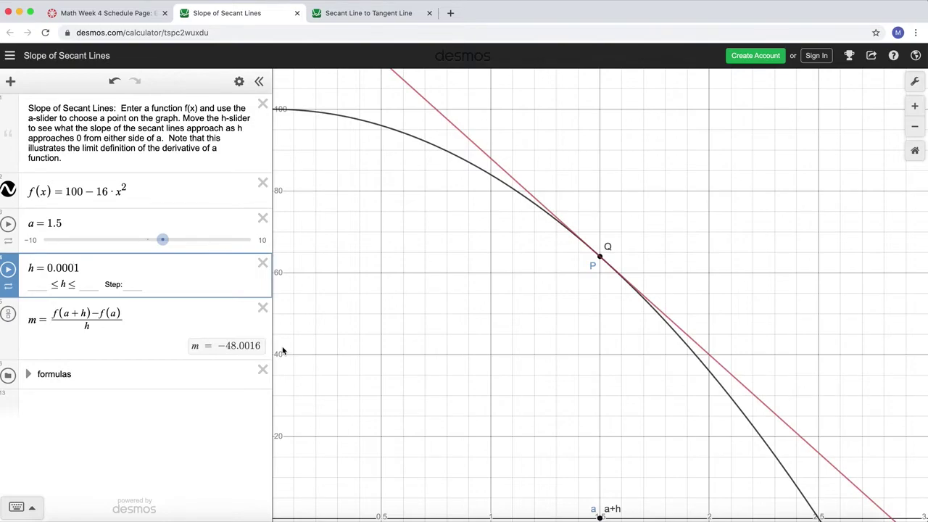
Clear the expression on the right-hand side of the f(x) definition.
click(145, 189)
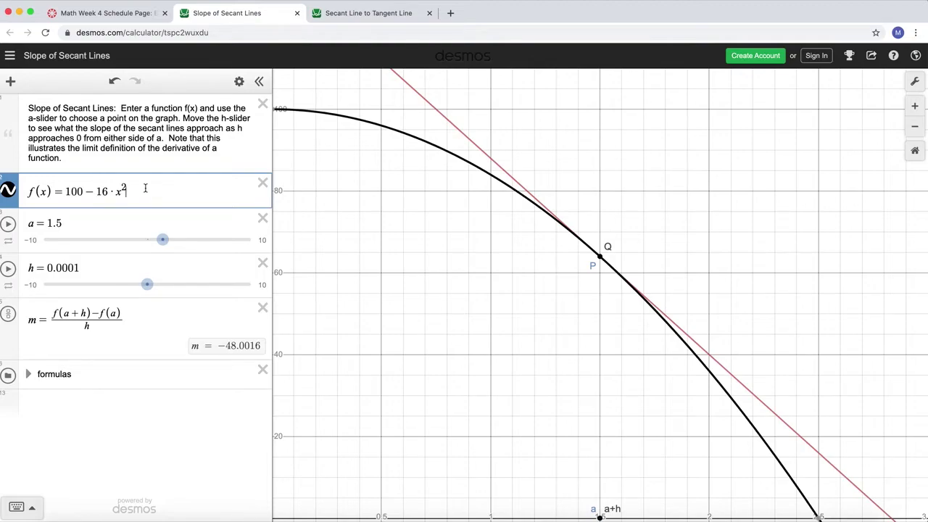
key(BackSpace)
key(BackSpace)
key(BackSpace)
key(BackSpace)
key(BackSpace)
key(BackSpace)
key(BackSpace)
key(BackSpace)
key(BackSpace)
key(BackSpace)
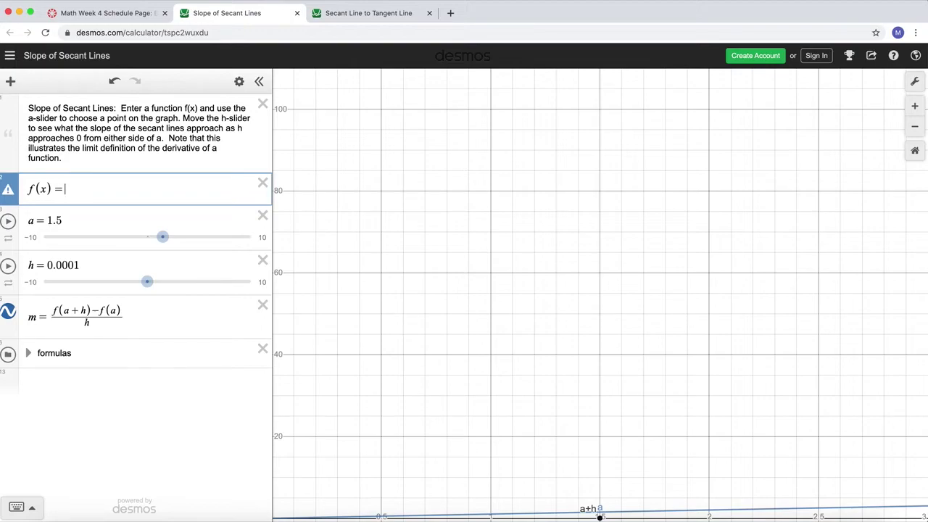
Define f(x) as 101352·e^(−0.28x/2396), with the fraction inside the exponent's parentheses.
text(1)
text(01)
text(352*)
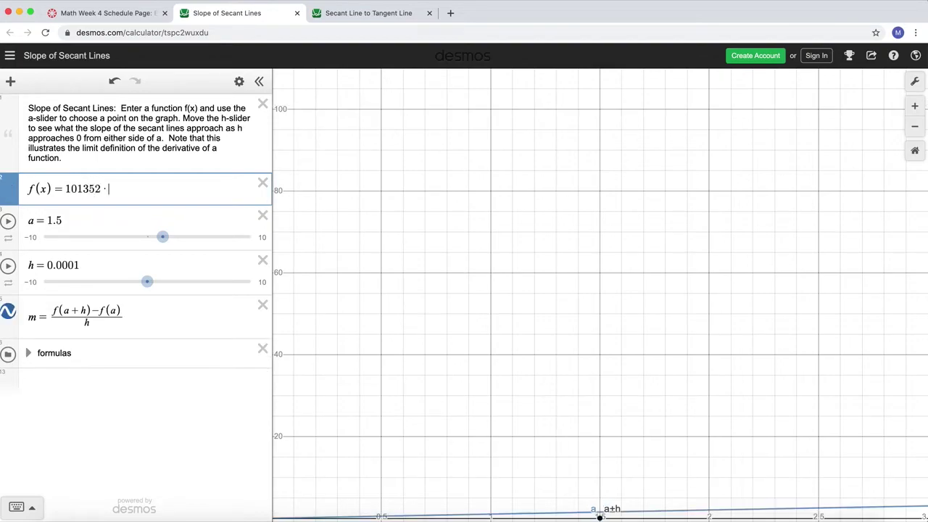
text(e)
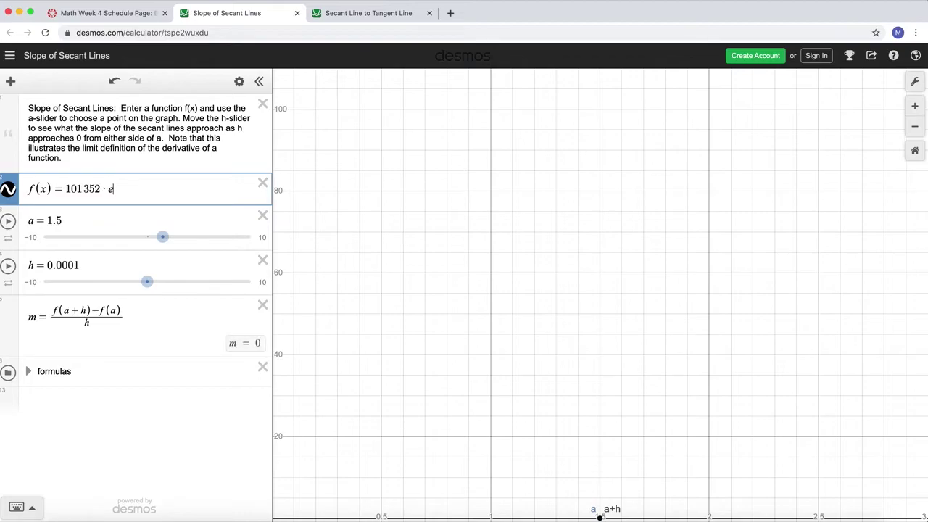
text(^)
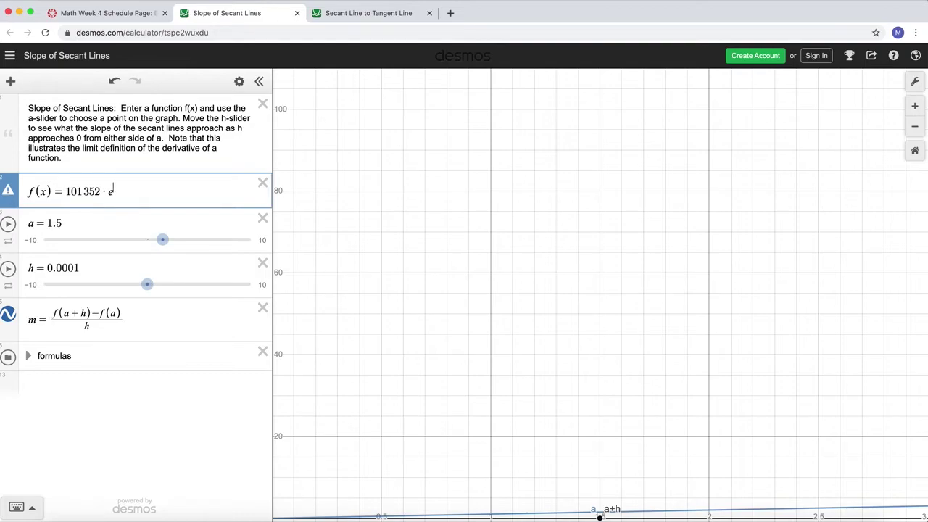
text(()
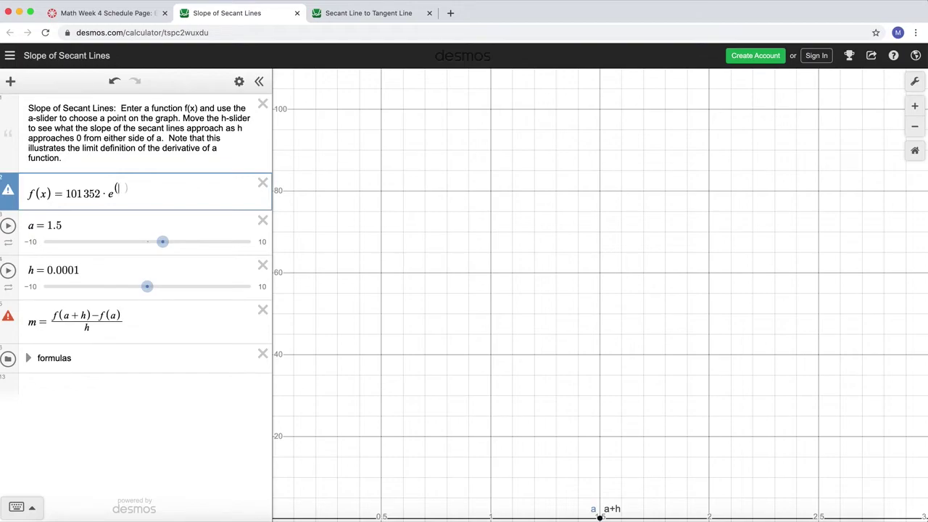
text(-)
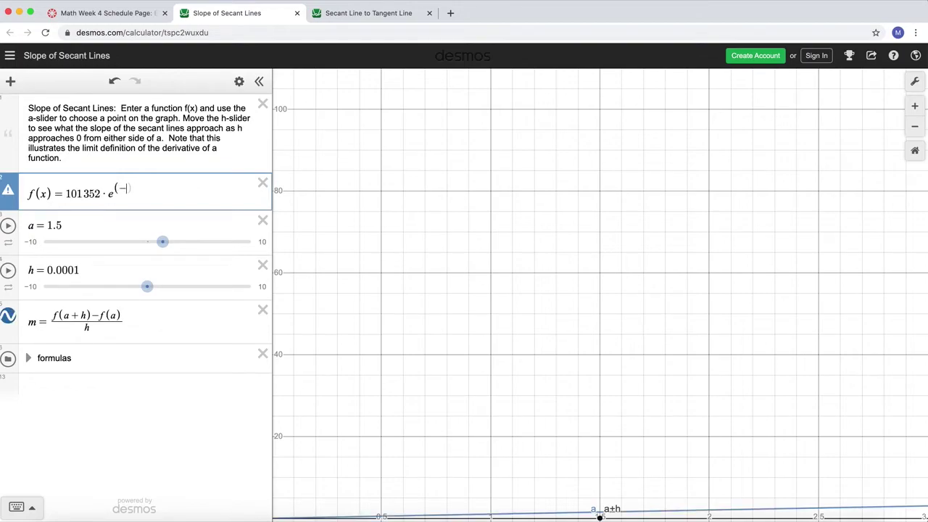
text(0.2)
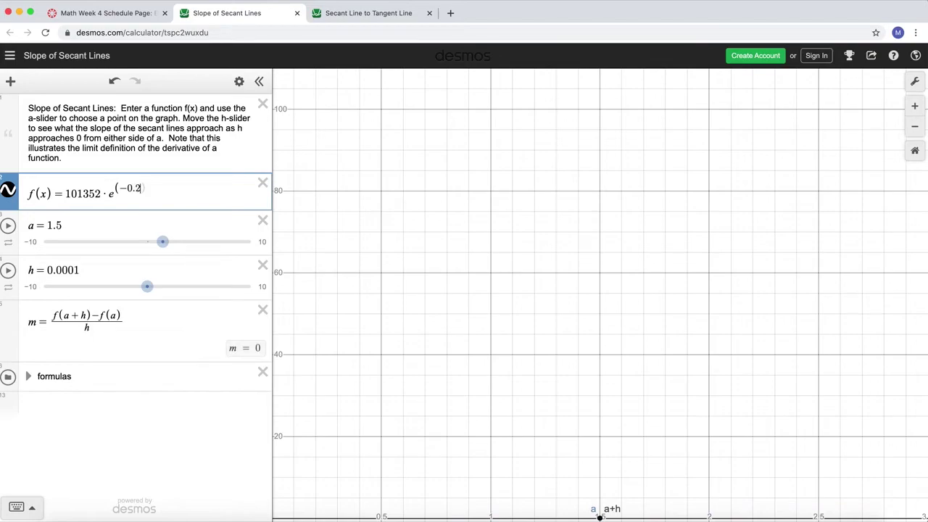
text(8x)
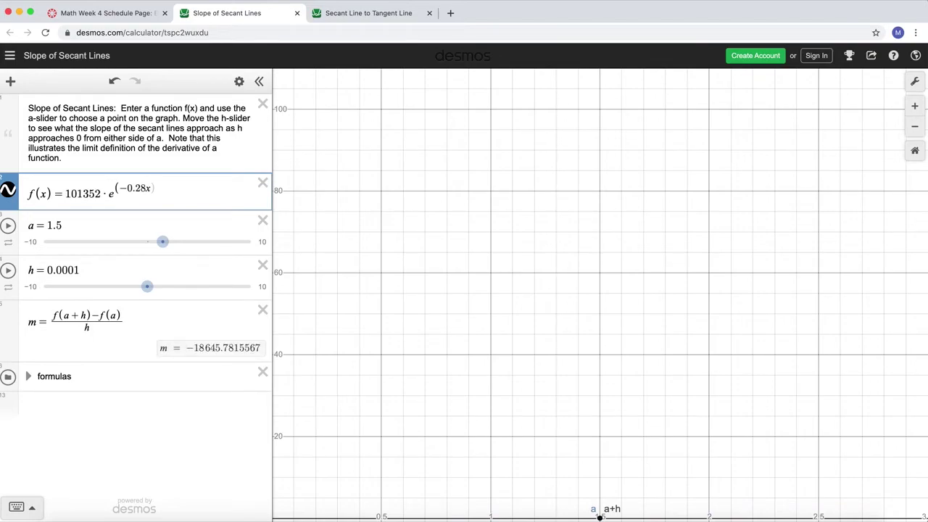
text(/)
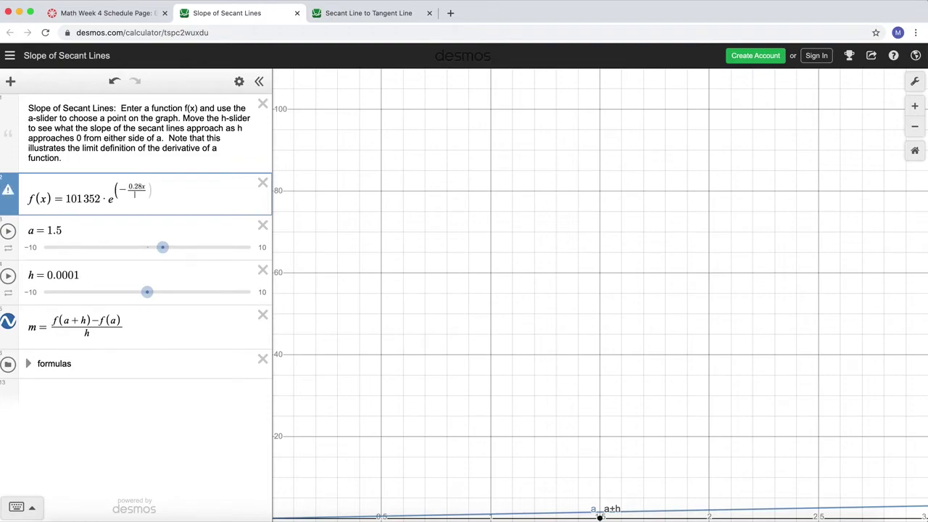
text(2390)
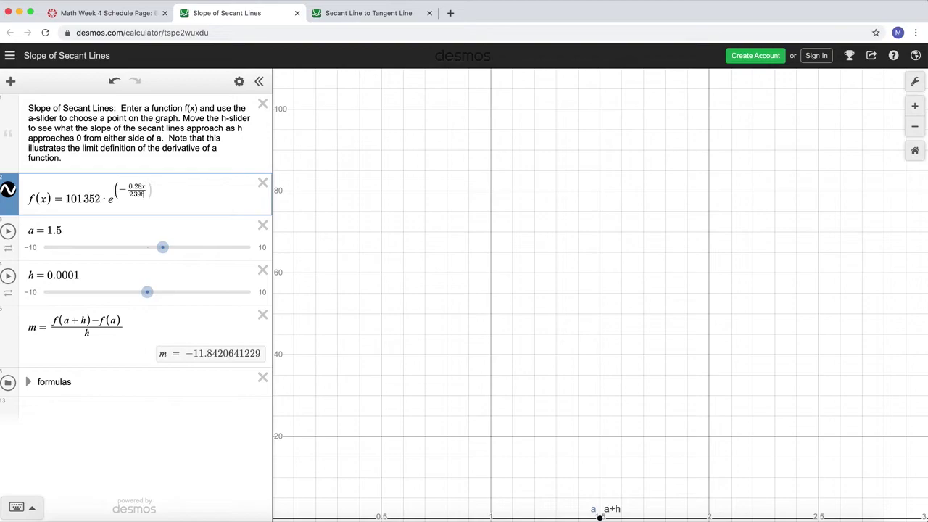
key(Right)
key(Right)
key(Left)
click(158, 193)
Raise the graph's y-axis upper limit to 101500, after trying 101352.
click(914, 81)
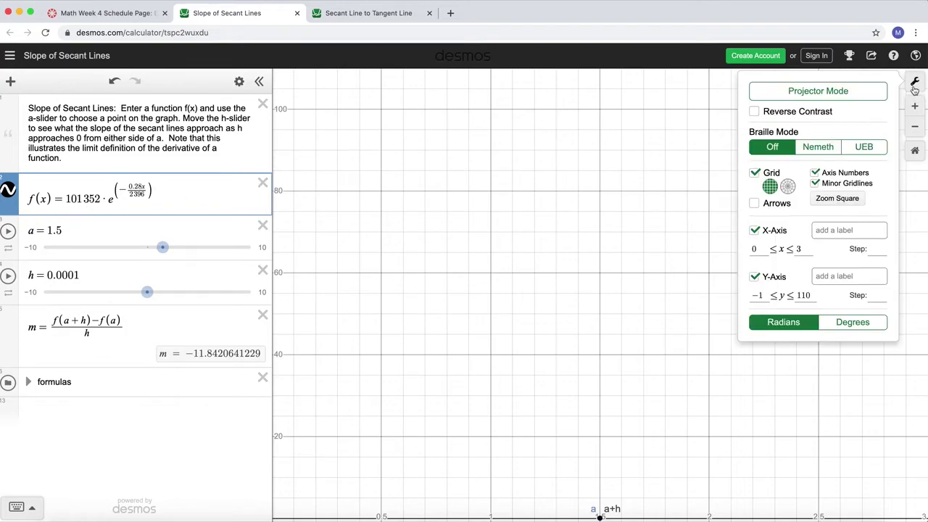
click(815, 295)
key(BackSpace)
key(BackSpace)
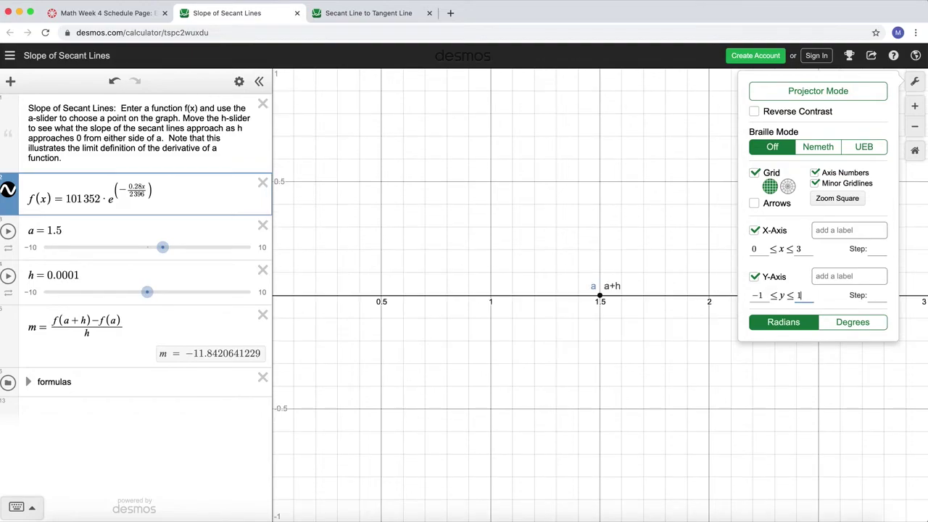
text(0)
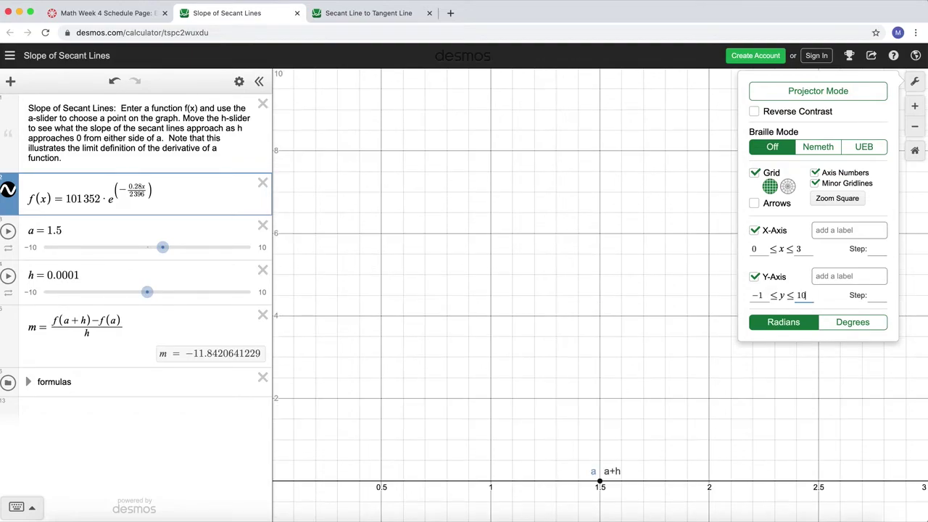
text(1352)
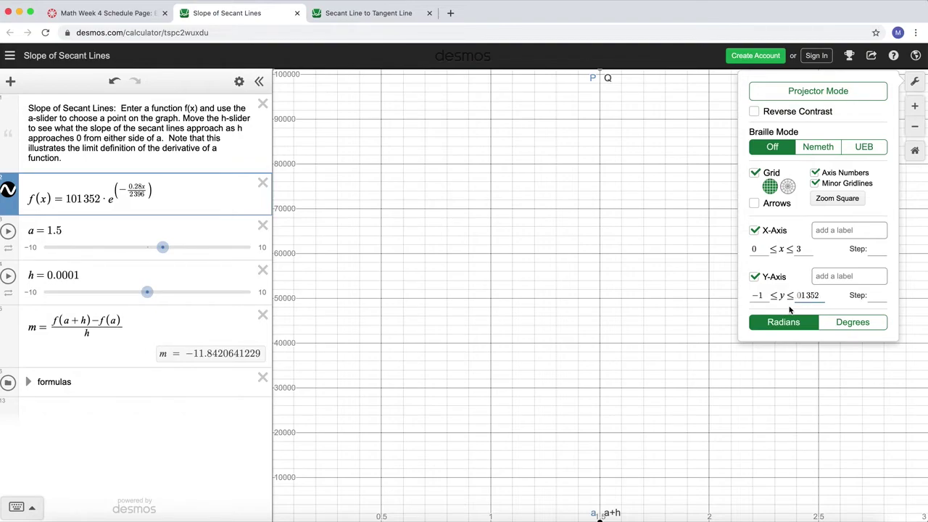
key(BackSpace)
key(BackSpace)
key(BackSpace)
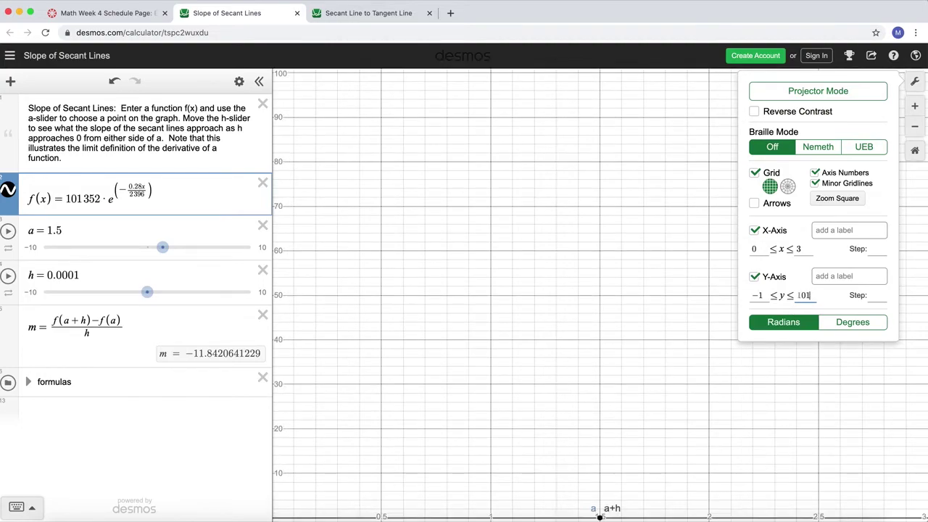
text(500)
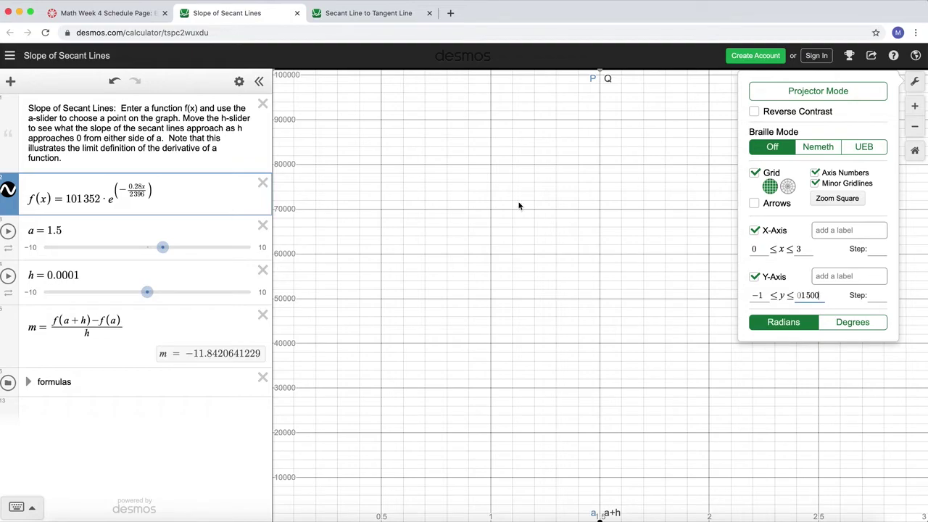
Set the x-axis upper limit to 300 and the y-axis upper limit to 102000, and close the graph settings.
click(811, 249)
text(00)
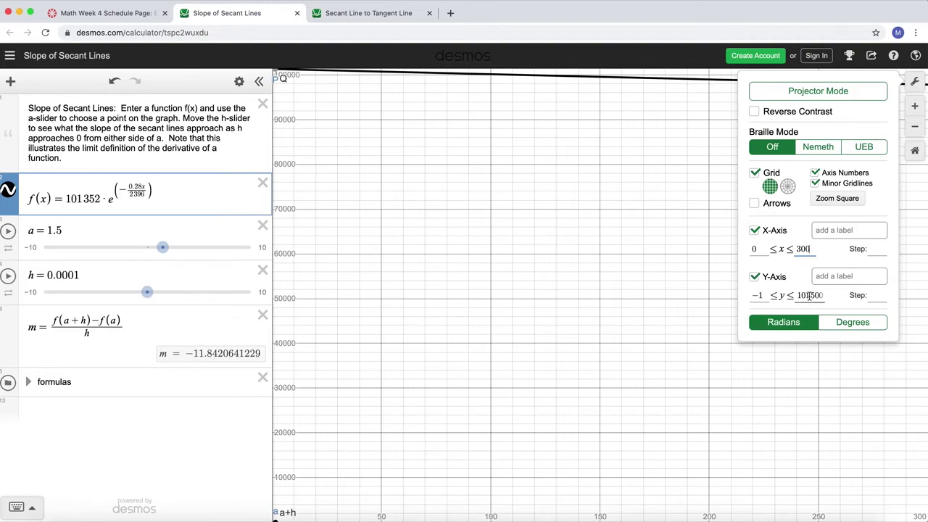
drag(808, 295, 839, 303)
text(2000)
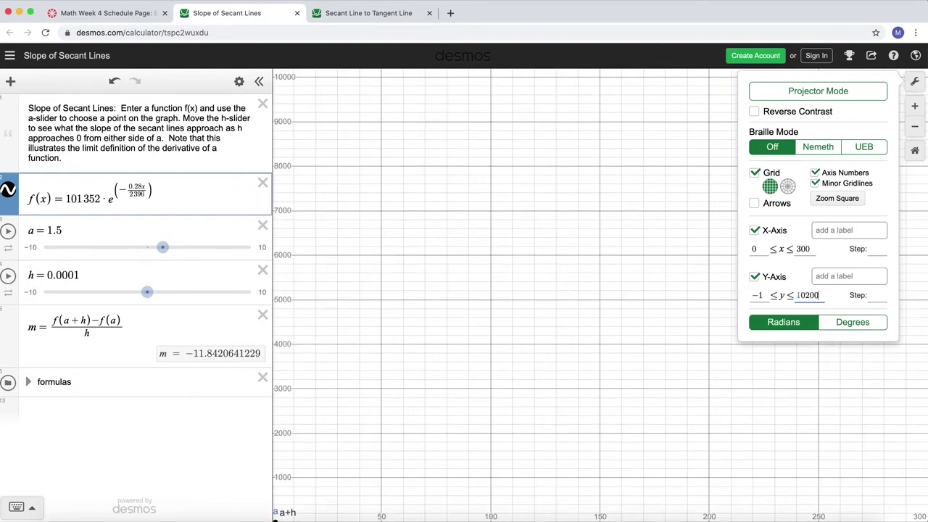
click(915, 83)
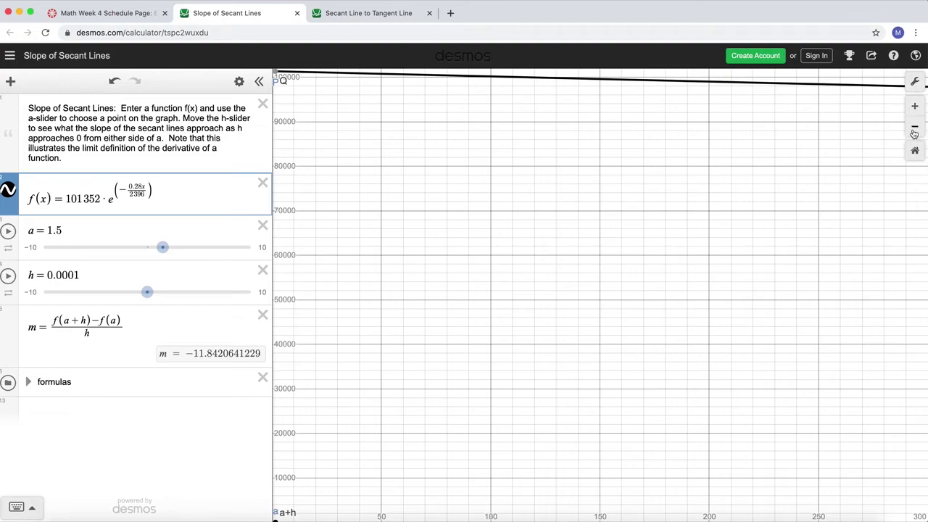
Zoom the graph out twice and set the x-axis range from 0 to 3000, closing the graph settings.
click(915, 130)
click(915, 131)
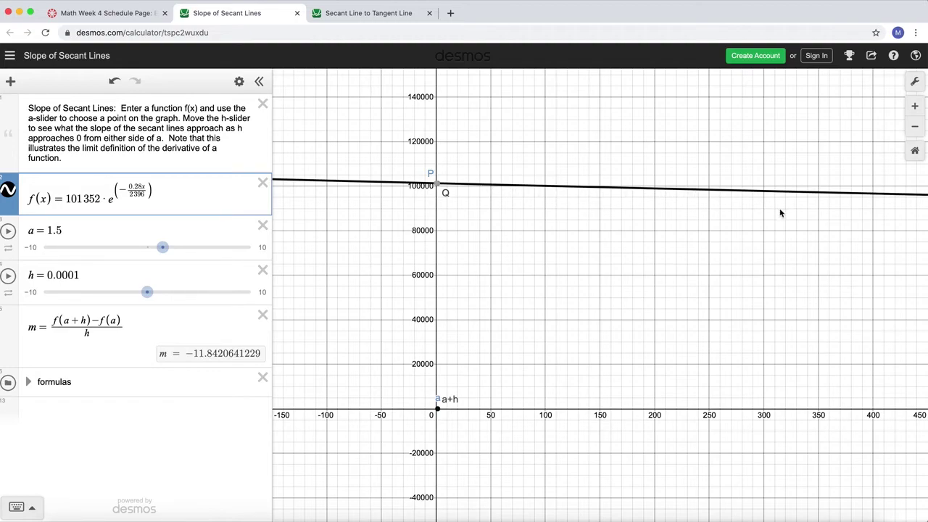
click(914, 81)
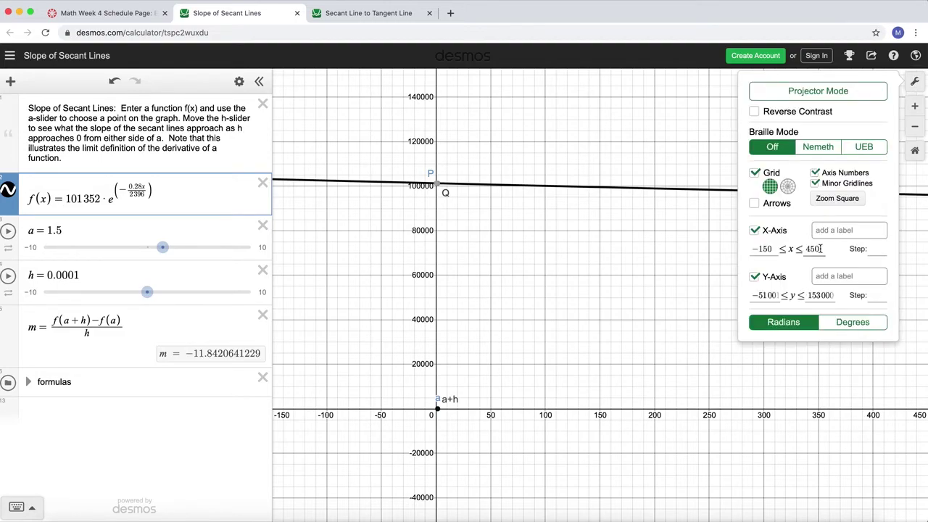
drag(774, 249, 730, 247)
text(0)
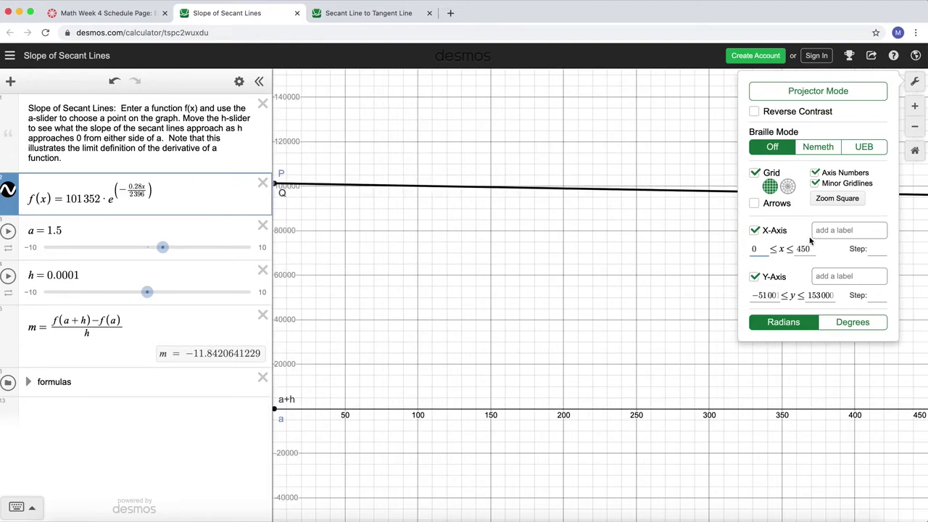
click(809, 249)
key(BackSpace)
key(BackSpace)
key(BackSpace)
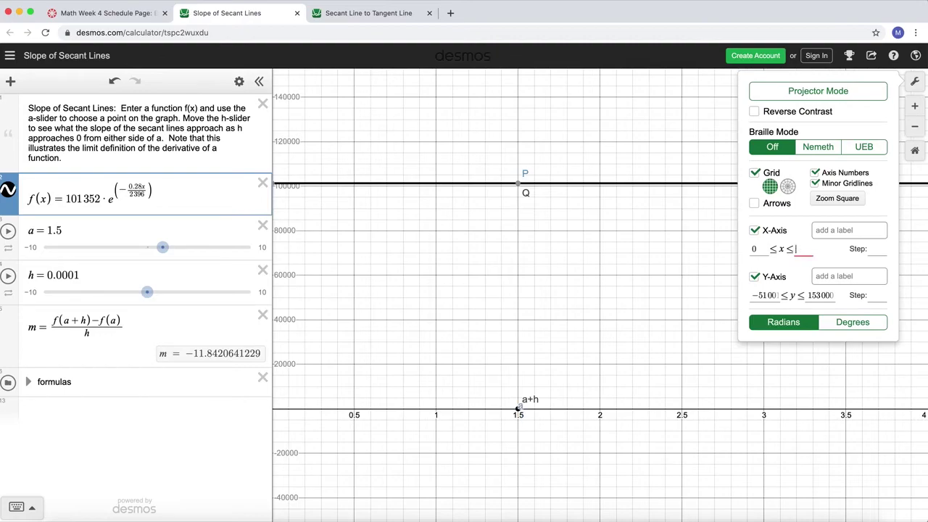
text(3000)
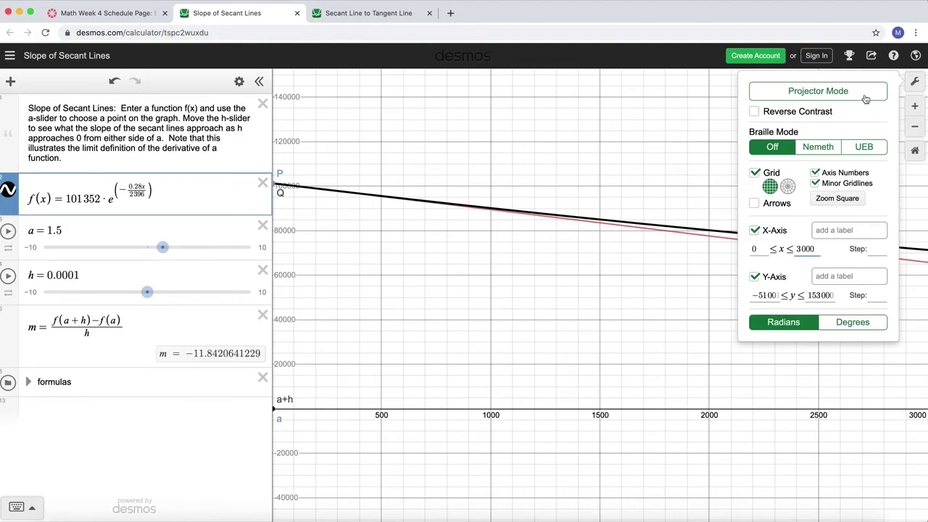
click(916, 82)
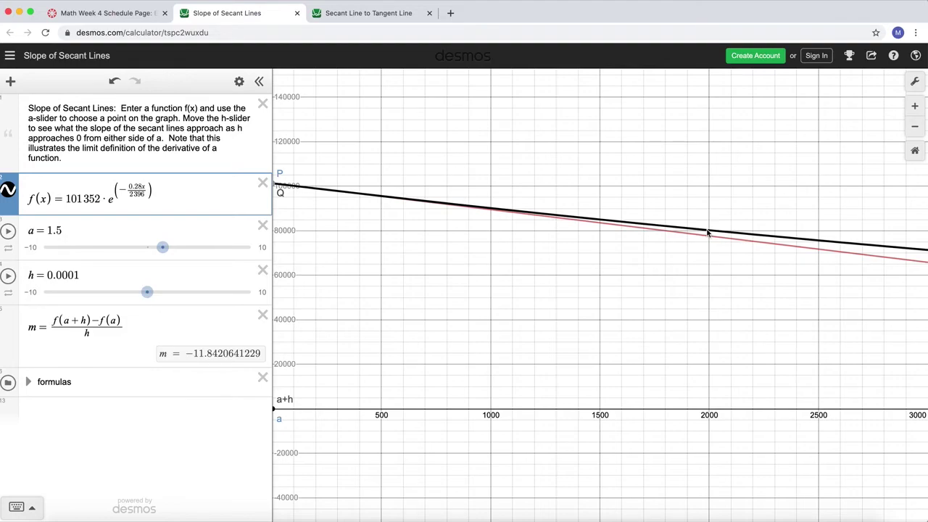
Set the value of a to 2000.
click(84, 230)
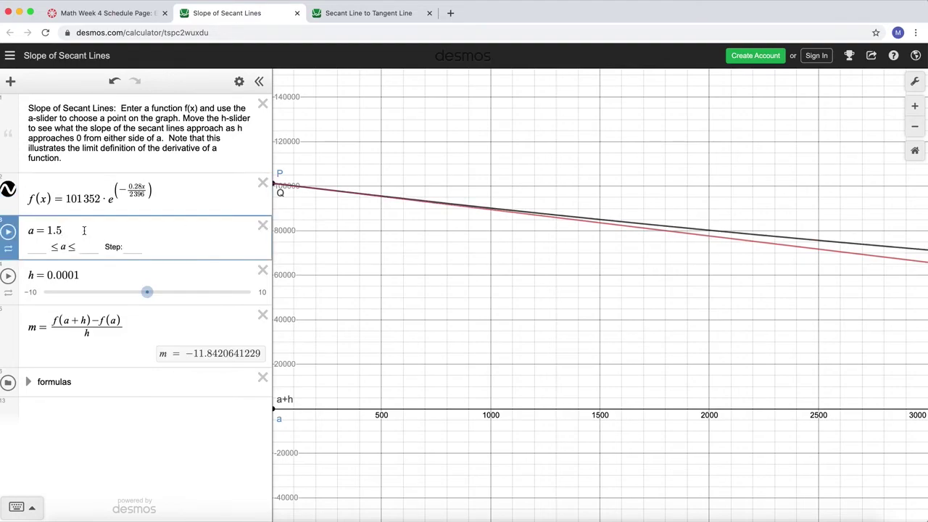
key(BackSpace)
key(BackSpace)
key(BackSpace)
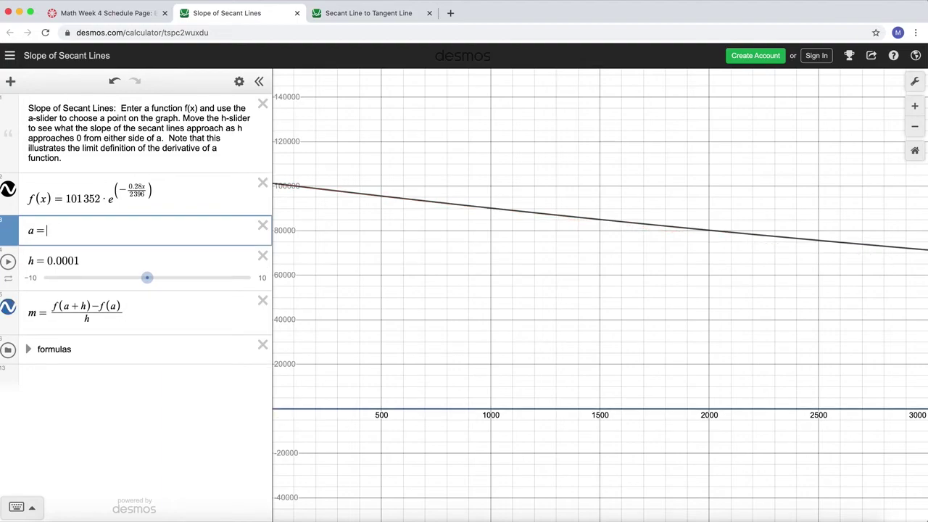
text(2000)
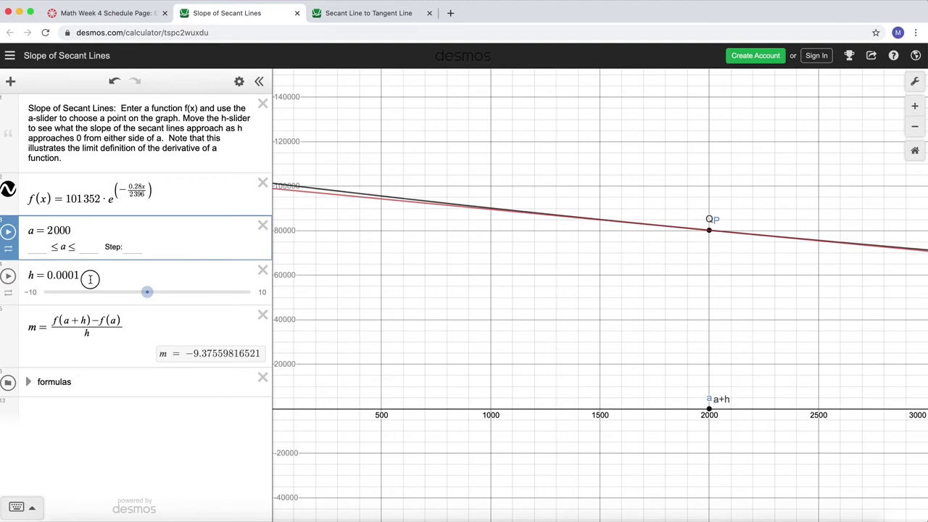
Replace the value of h with 10 and increase it to 100 to separate point Q from P.
click(90, 277)
key(BackSpace)
key(BackSpace)
key(BackSpace)
key(BackSpace)
key(BackSpace)
key(BackSpace)
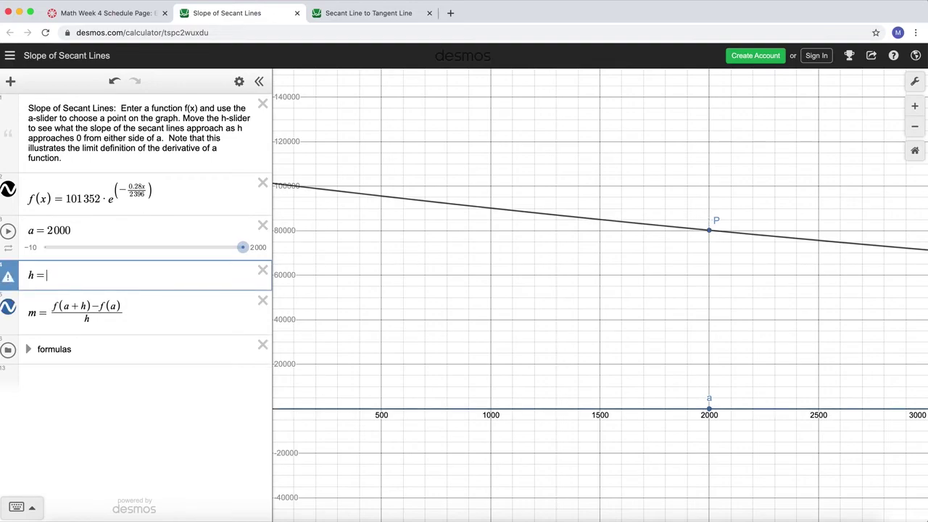
text(10)
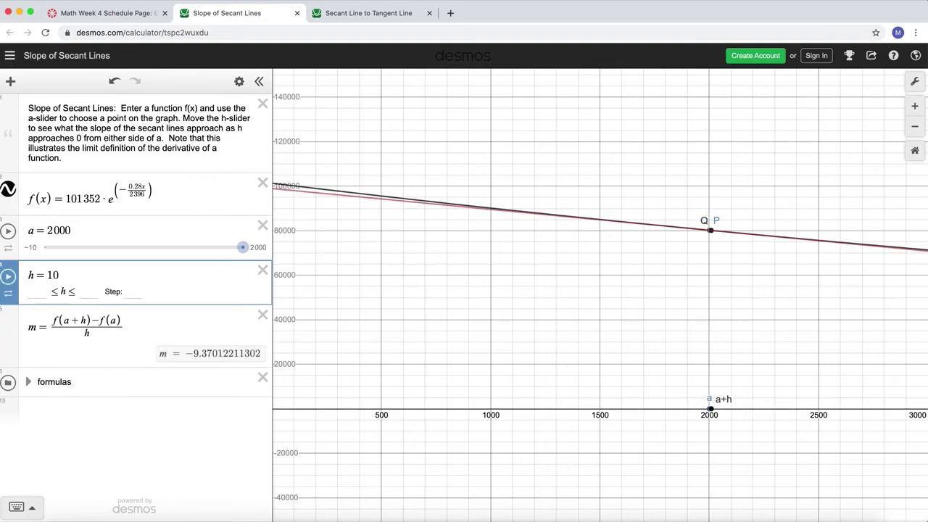
text(0)
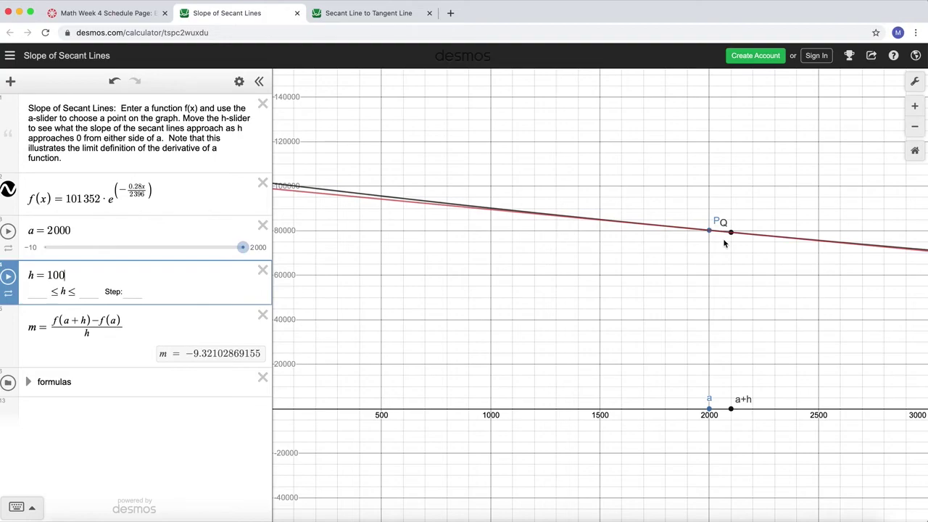
Reduce h successively to 10, 1, 0.1 and 0.001 to bring the secant closer to the tangent at a.
key(BackSpace)
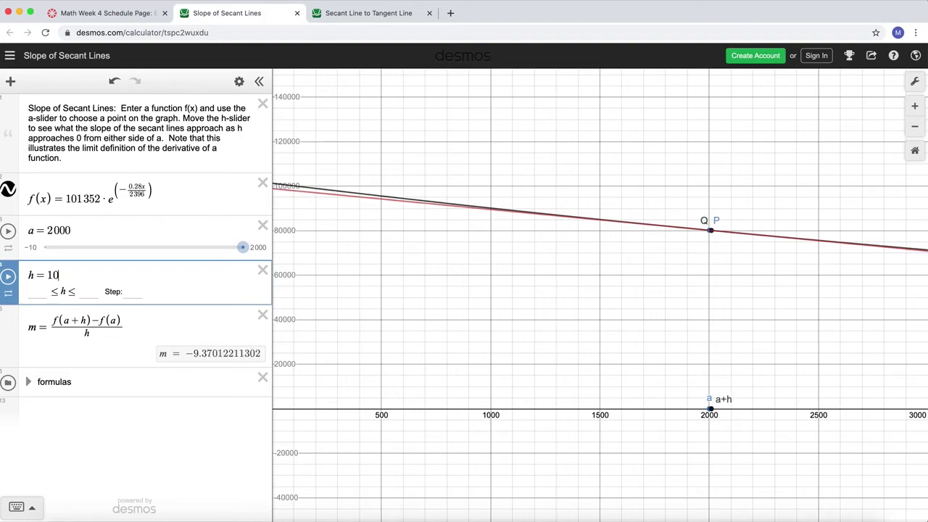
key(BackSpace)
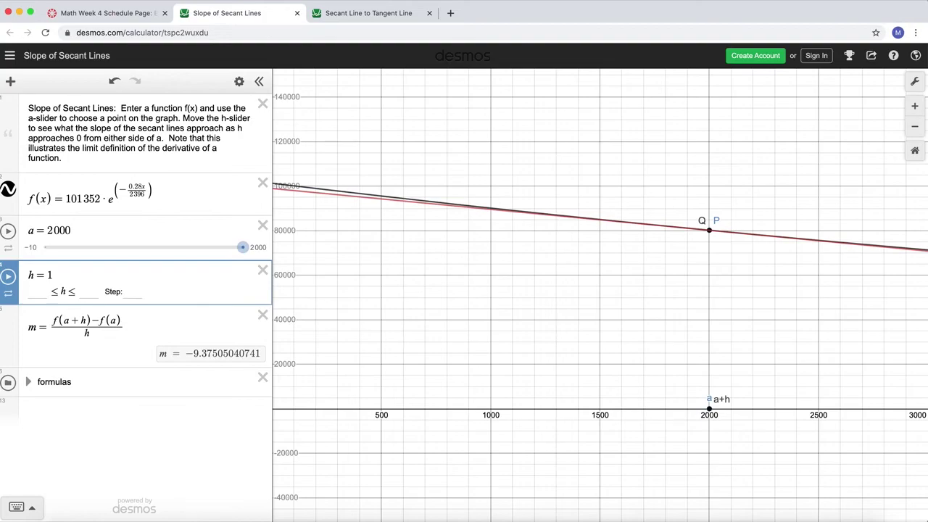
key(BackSpace)
text(0.1)
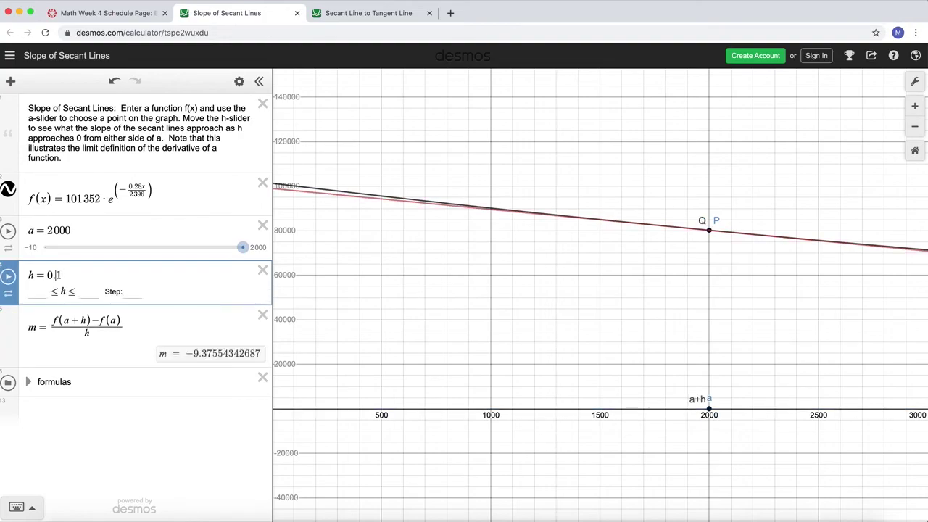
text(00)
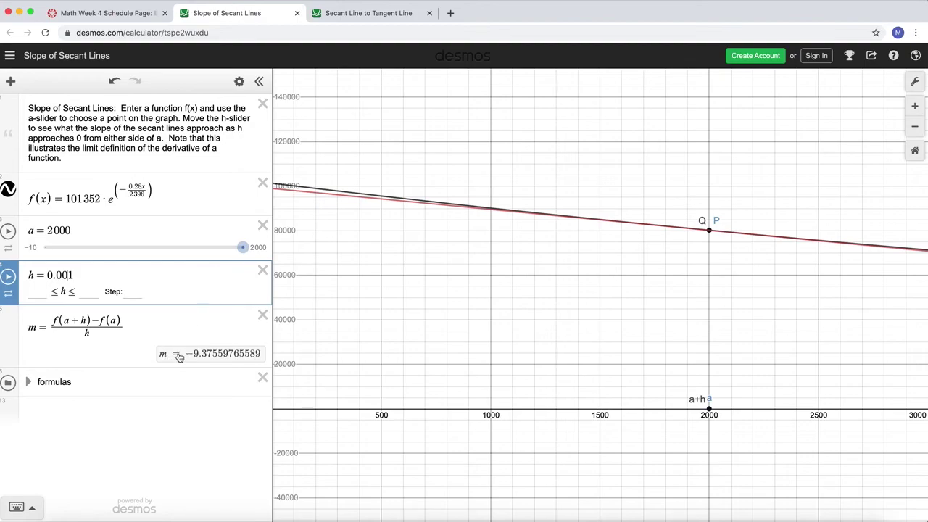
Re-enter h as .001 and shrink it further to .000001.
key(BackSpace)
key(BackSpace)
key(BackSpace)
key(BackSpace)
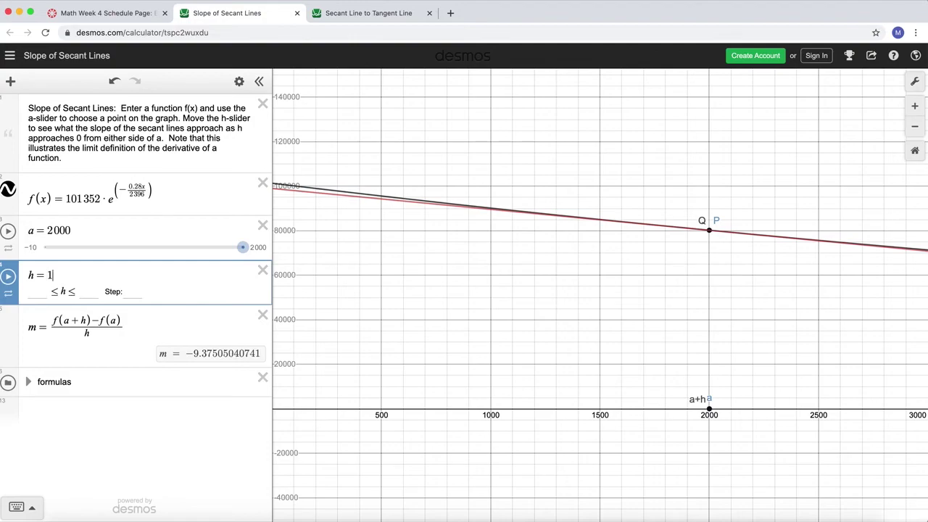
text(.00)
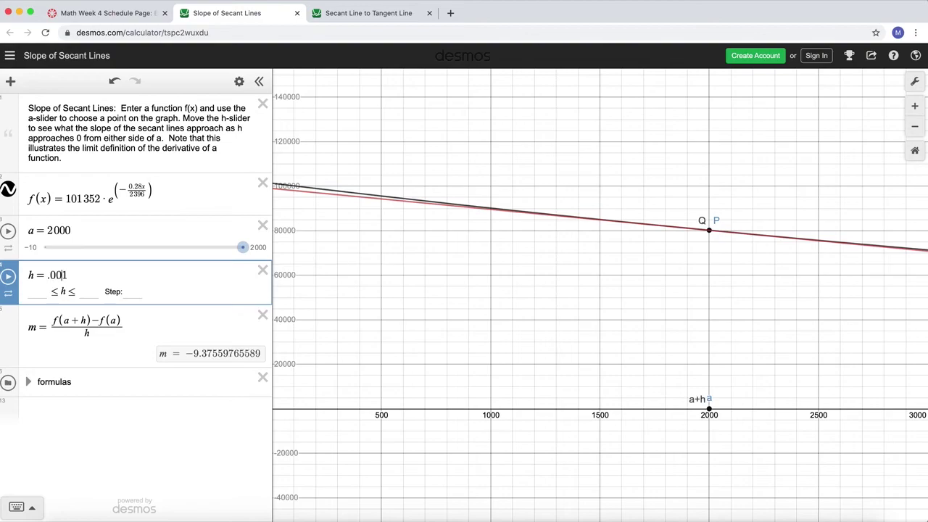
text(0000)
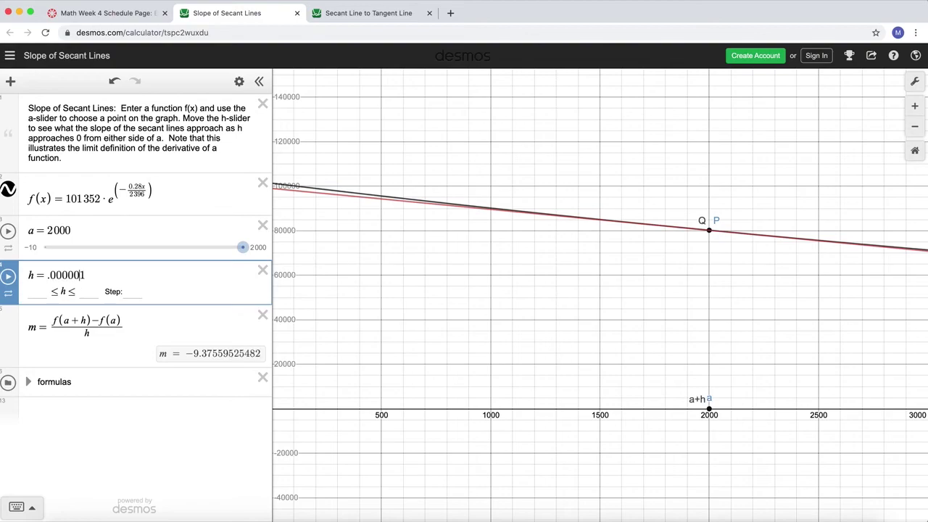